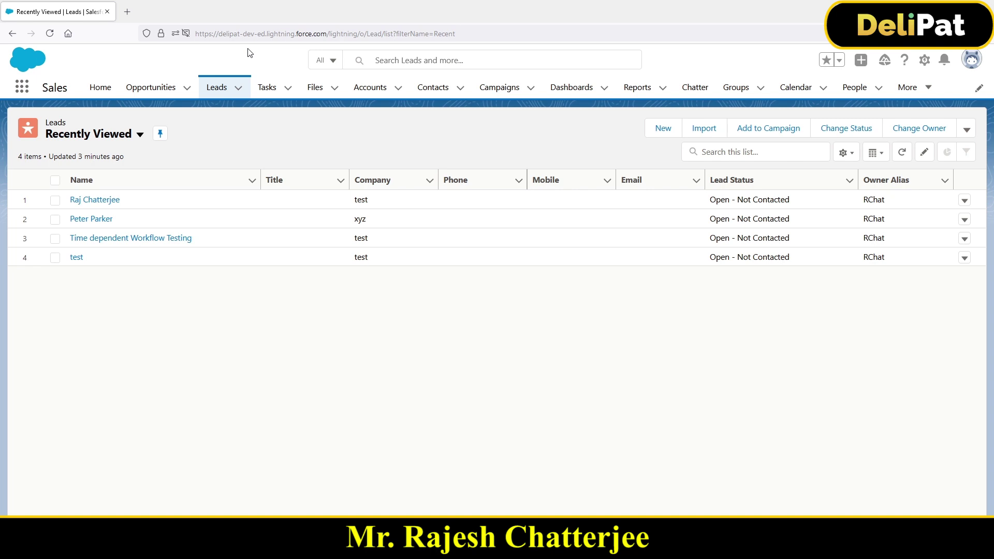
# Step: Display the All Open Leads list view on the Leads object
pyautogui.click(224, 89)
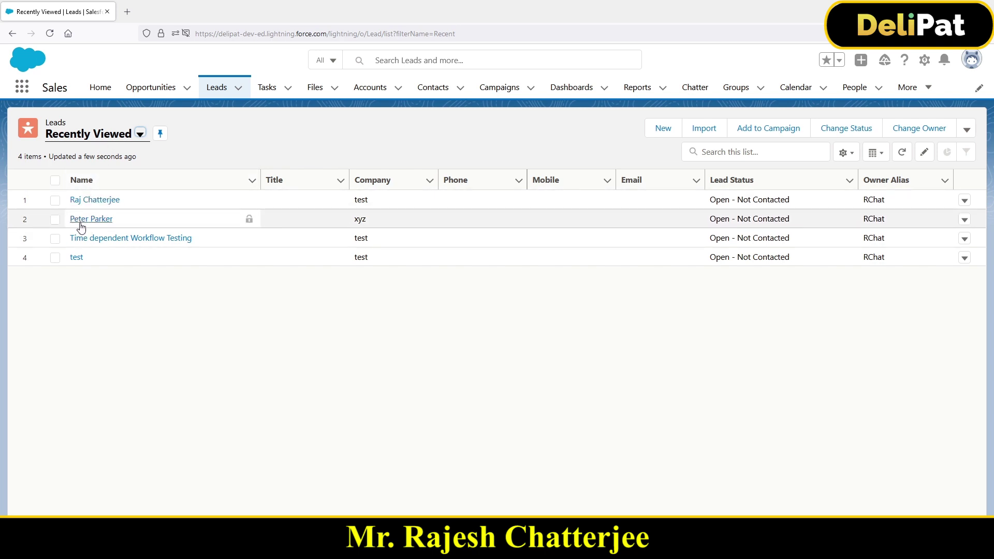
pyautogui.click(140, 134)
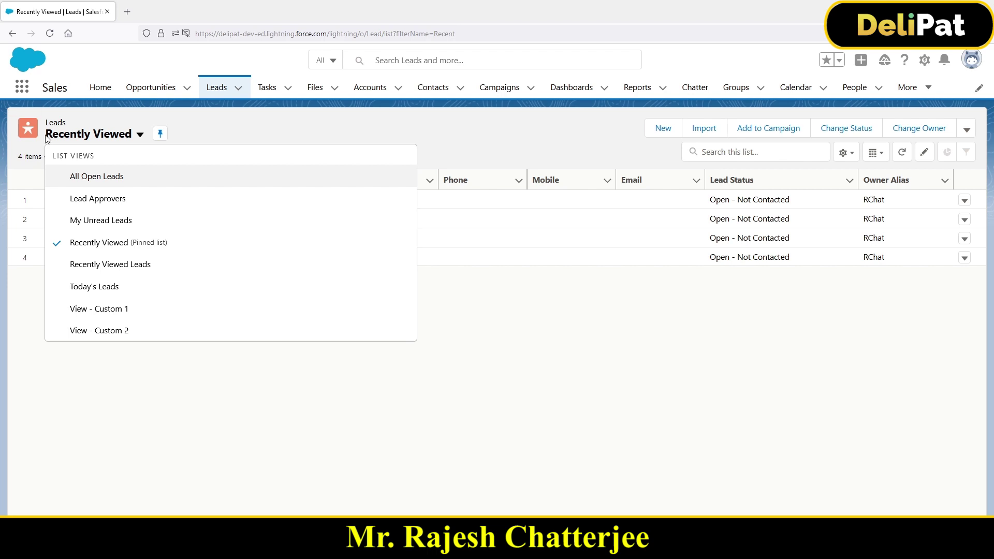
pyautogui.click(74, 181)
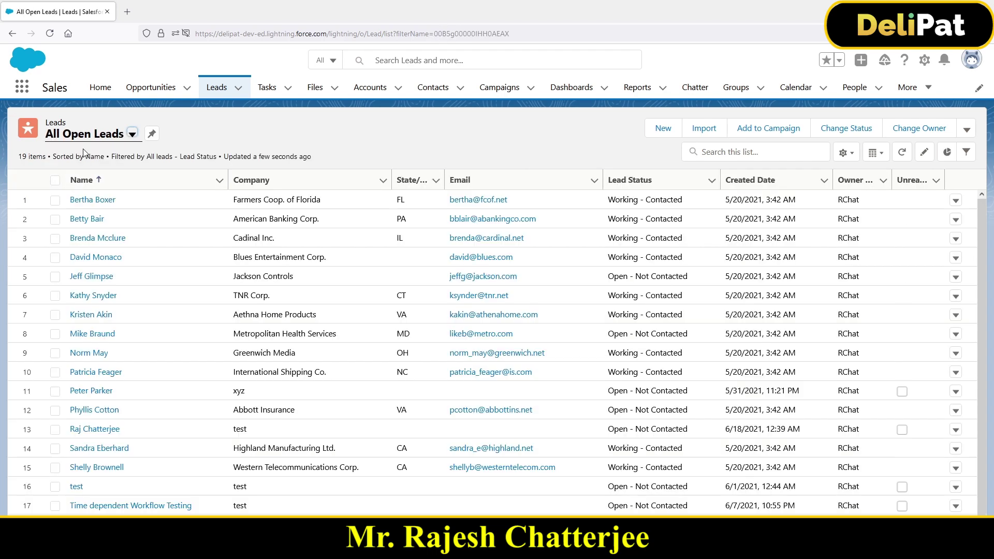
# Step: Review the available lead list views and the list view controls offered for All Open Leads
pyautogui.click(85, 134)
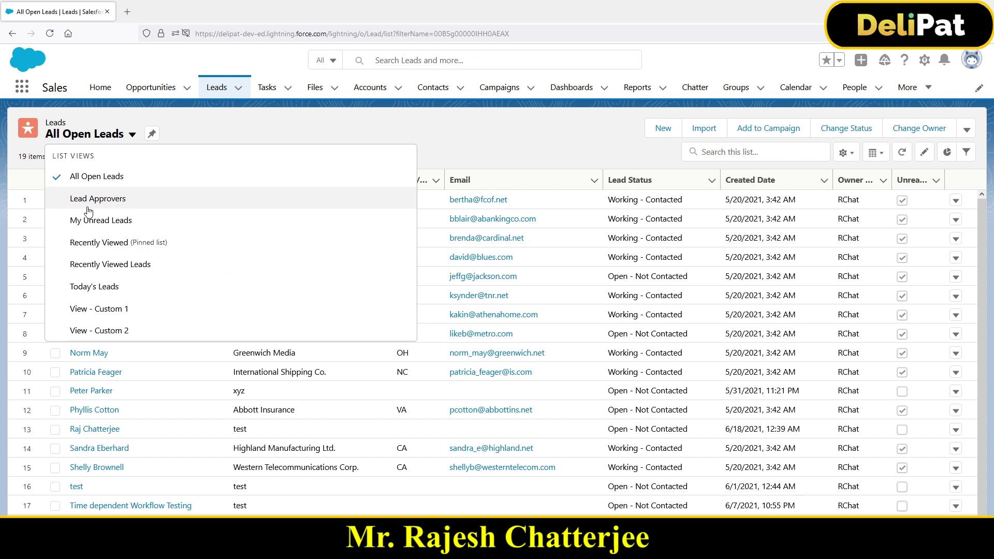
pyautogui.click(298, 128)
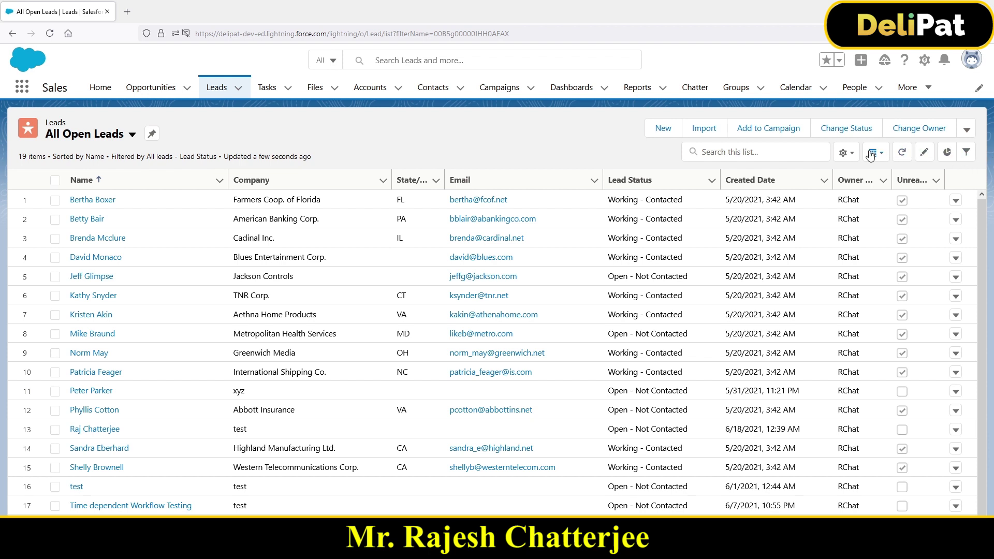
pyautogui.click(849, 154)
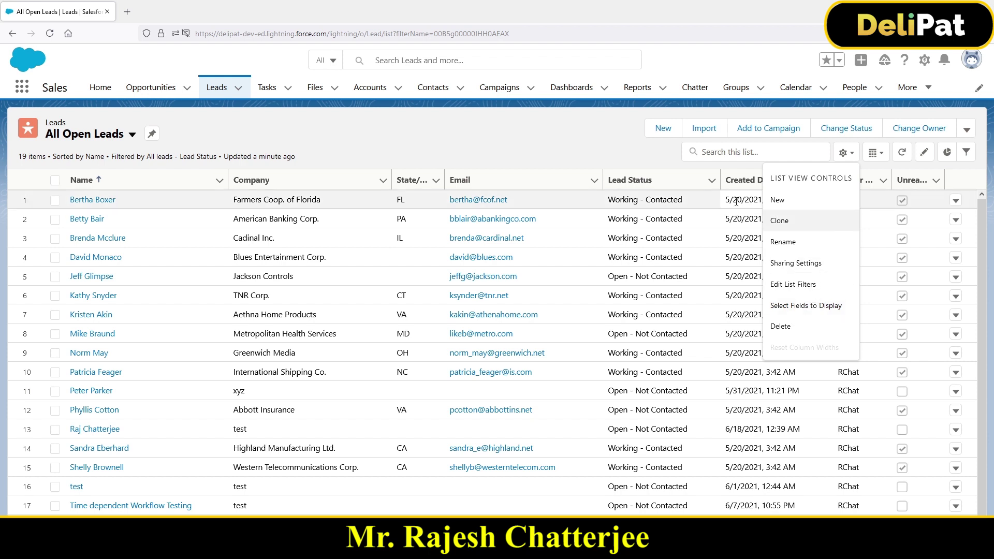
pyautogui.click(651, 158)
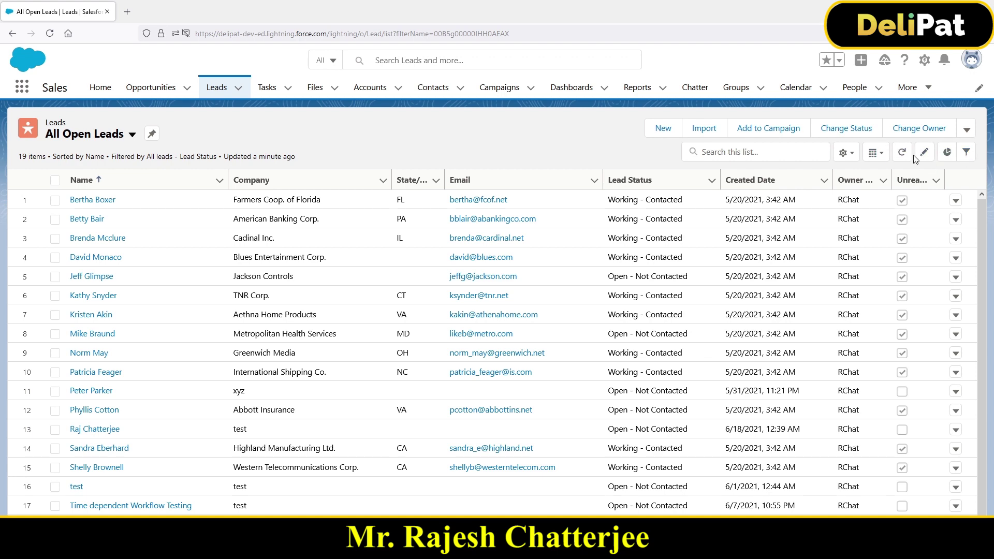
# Step: Show the list's filters and examine the Filter by Owner options and the optional campaign name filter
pyautogui.click(965, 153)
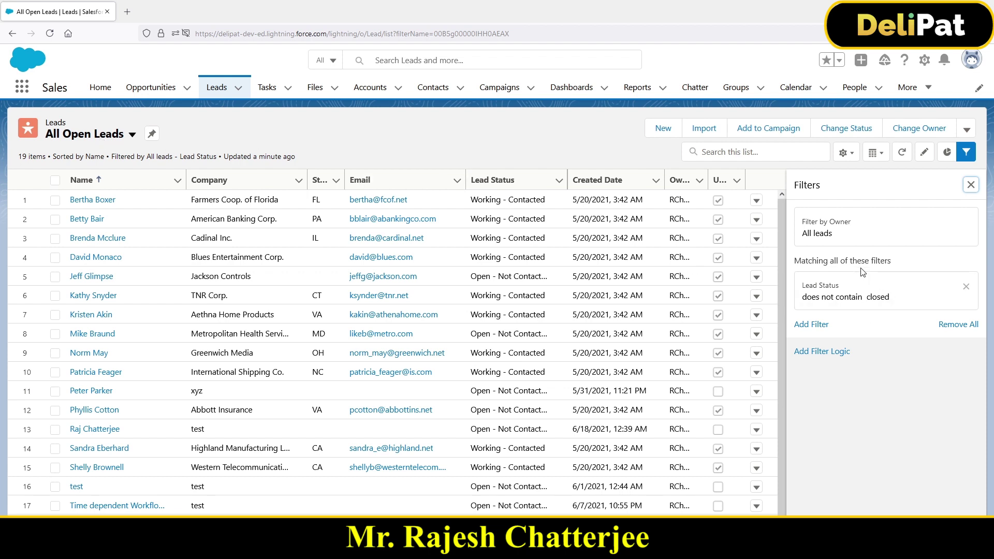
pyautogui.click(838, 231)
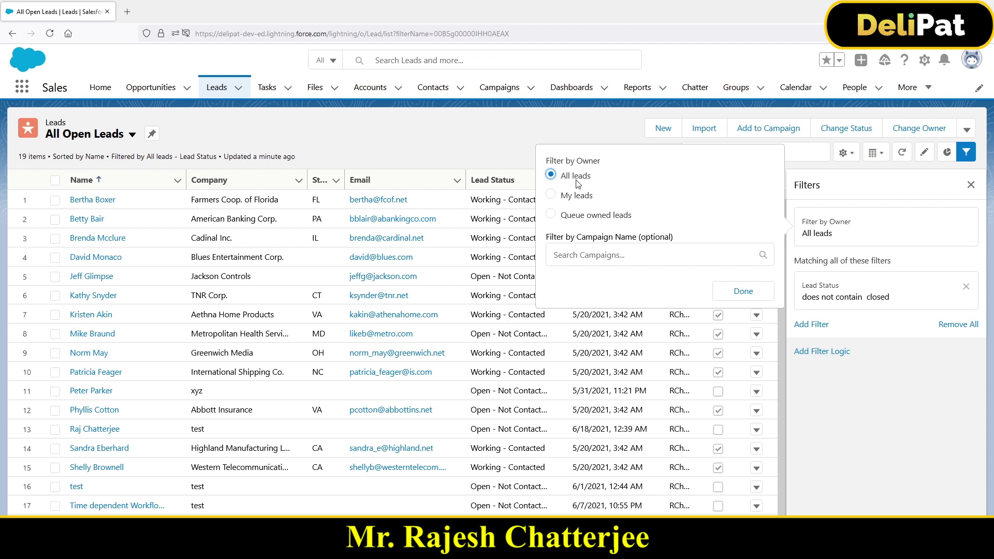
pyautogui.click(971, 59)
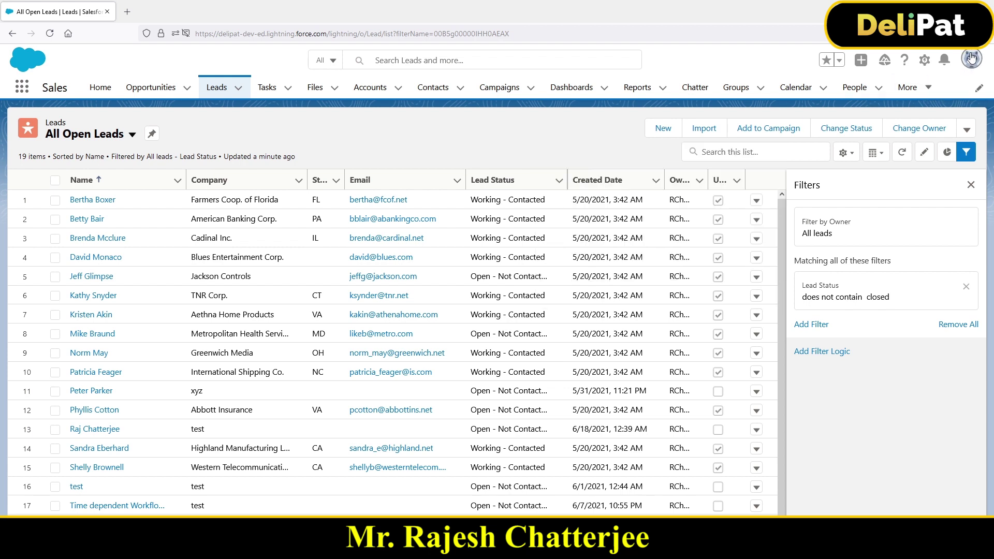
pyautogui.click(608, 145)
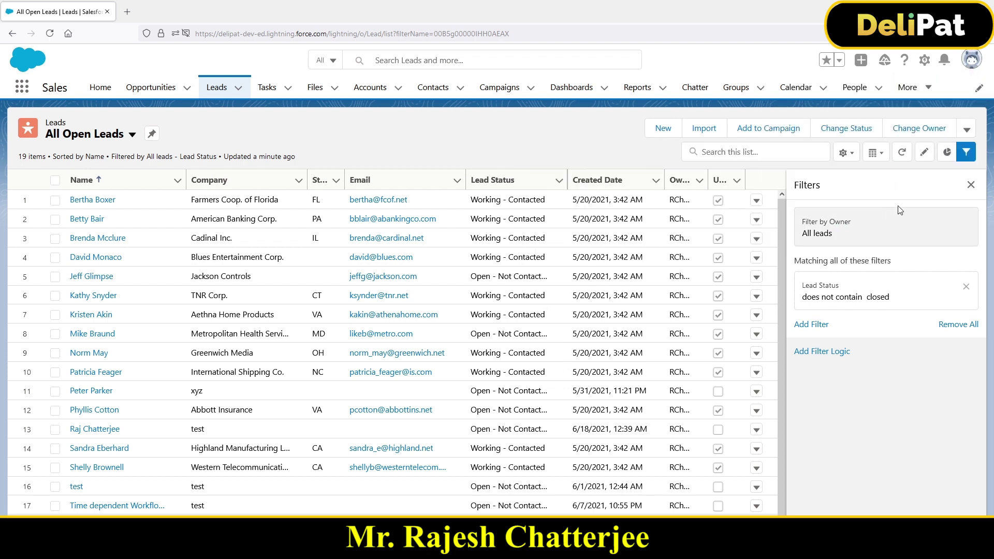
pyautogui.click(863, 238)
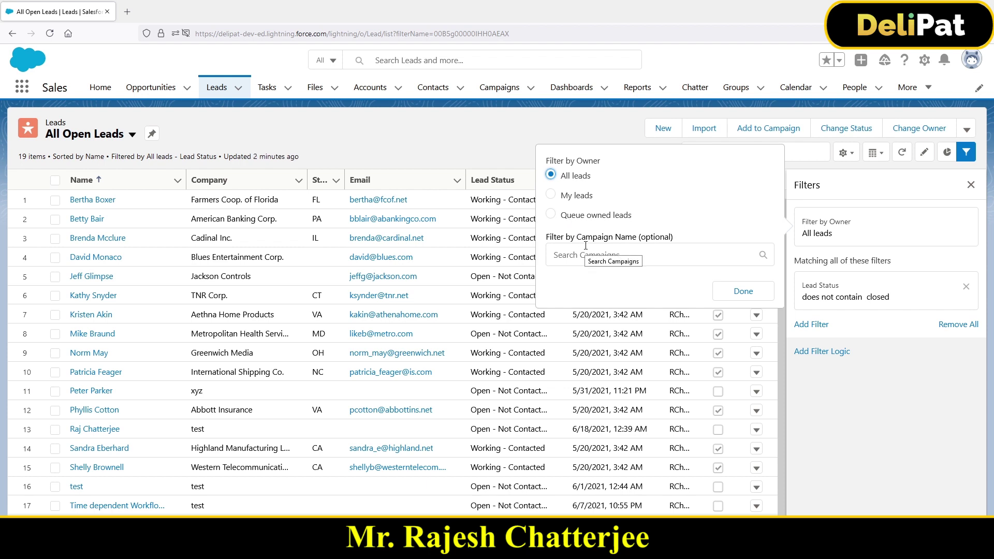
pyautogui.moveTo(550, 238); pyautogui.dragTo(611, 246)
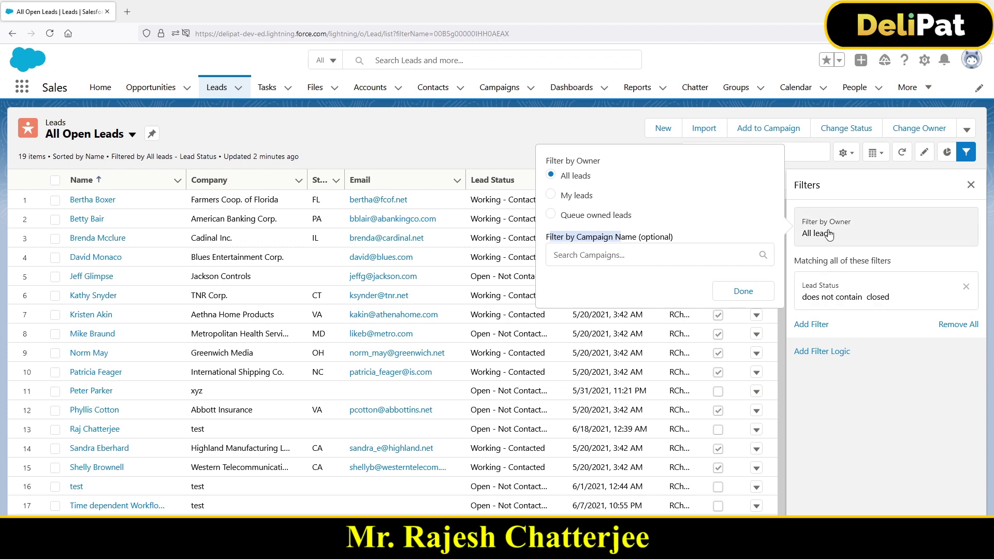
# Step: Examine the field, operator and value choices of the Lead Status filter
pyautogui.click(862, 294)
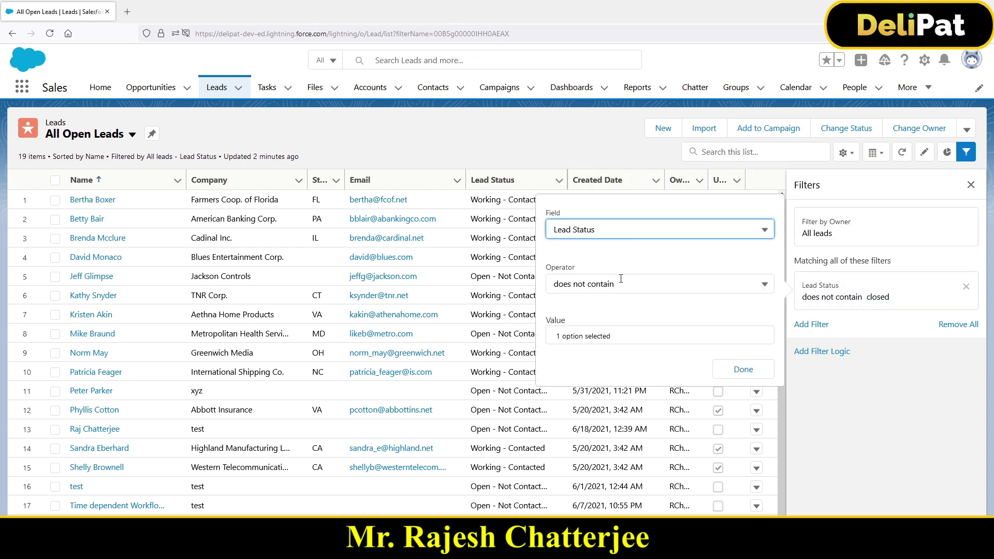
pyautogui.click(584, 229)
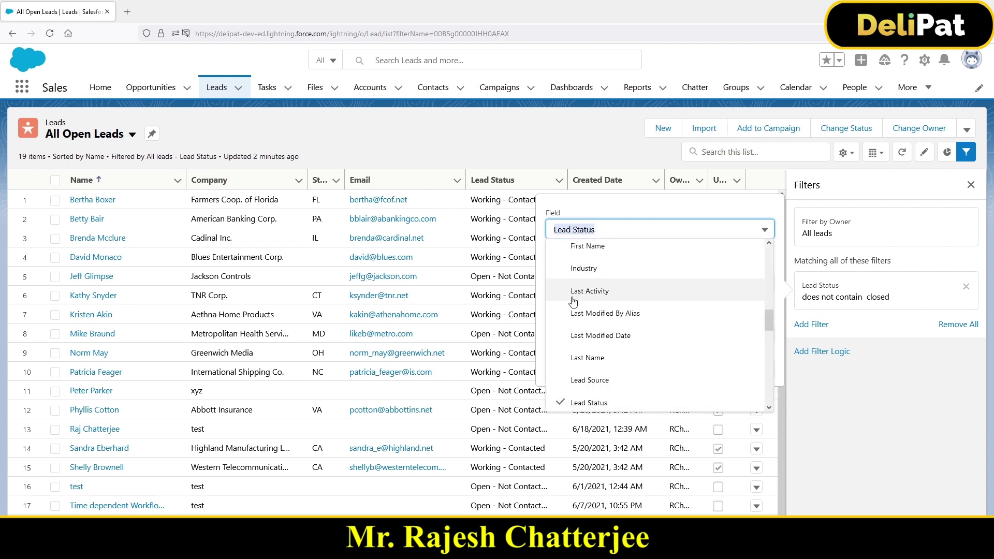
pyautogui.click(621, 228)
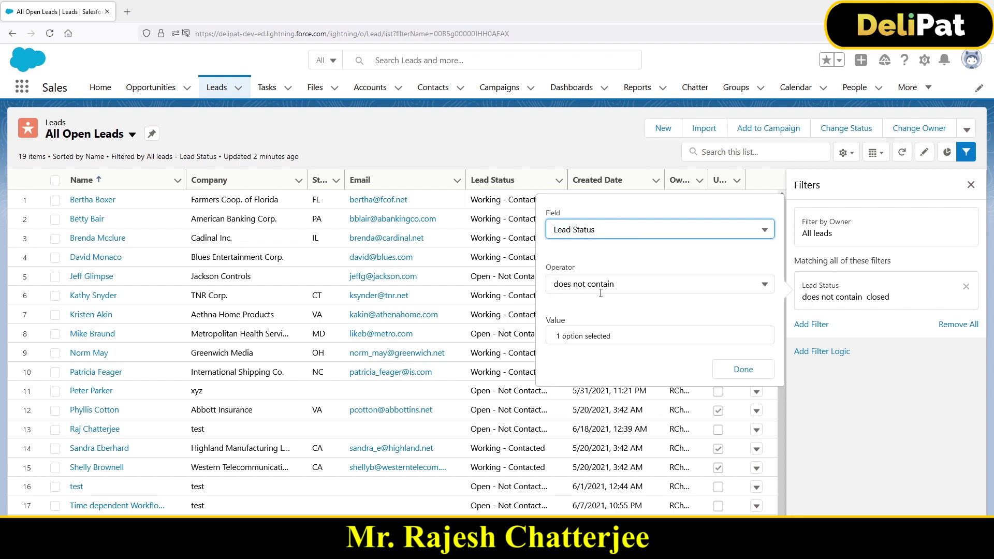
pyautogui.click(571, 337)
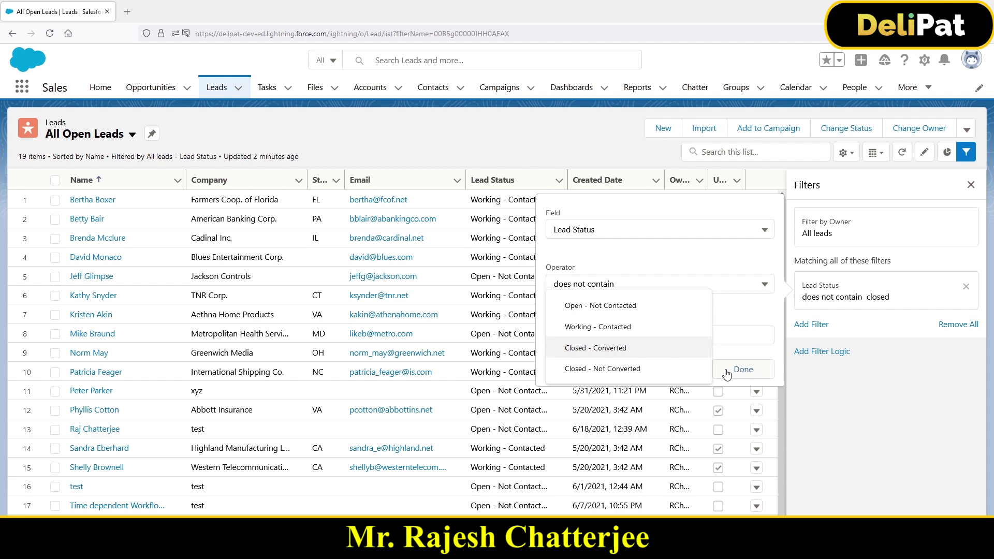
# Step: Show the charts for All Open Leads and examine the Leads By Lead Source chart
pyautogui.click(945, 158)
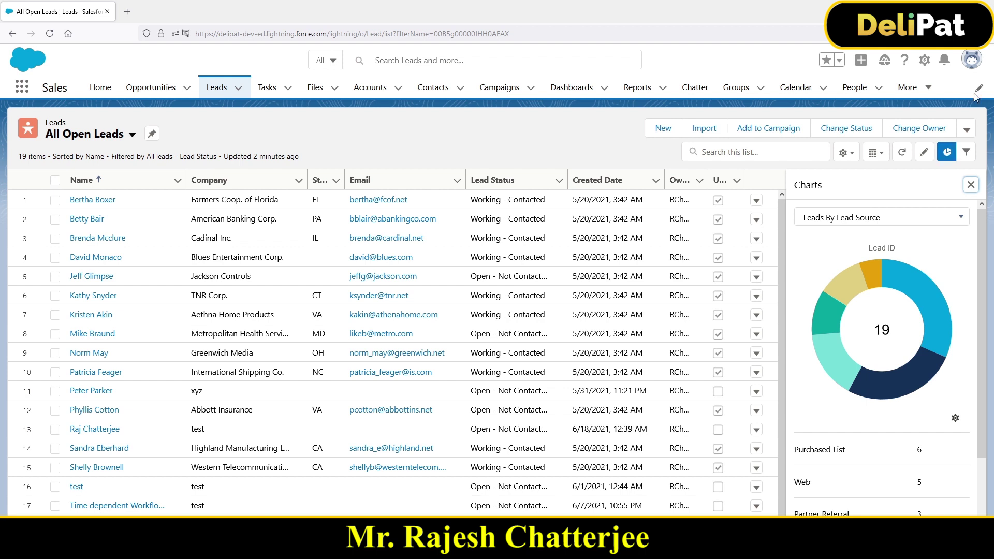
pyautogui.click(971, 59)
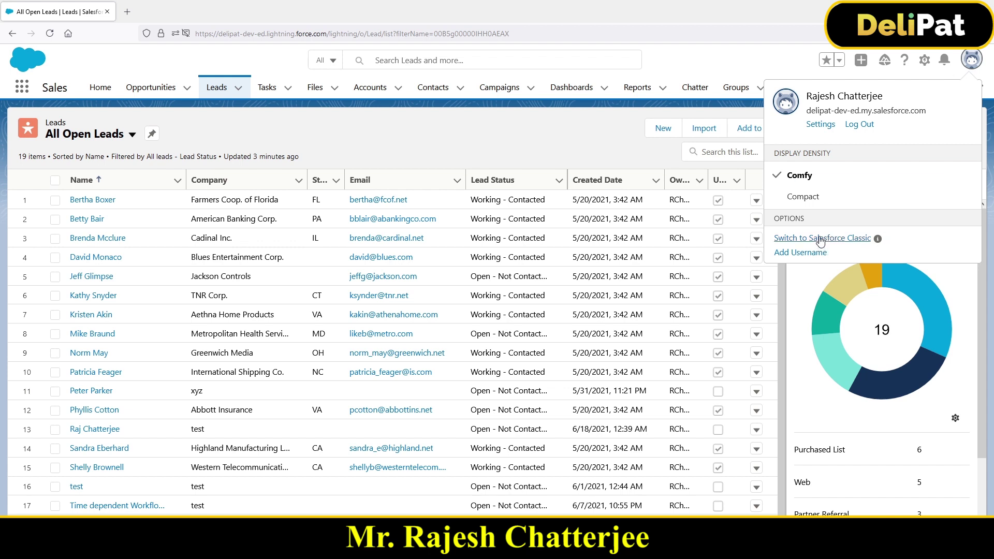
pyautogui.click(852, 267)
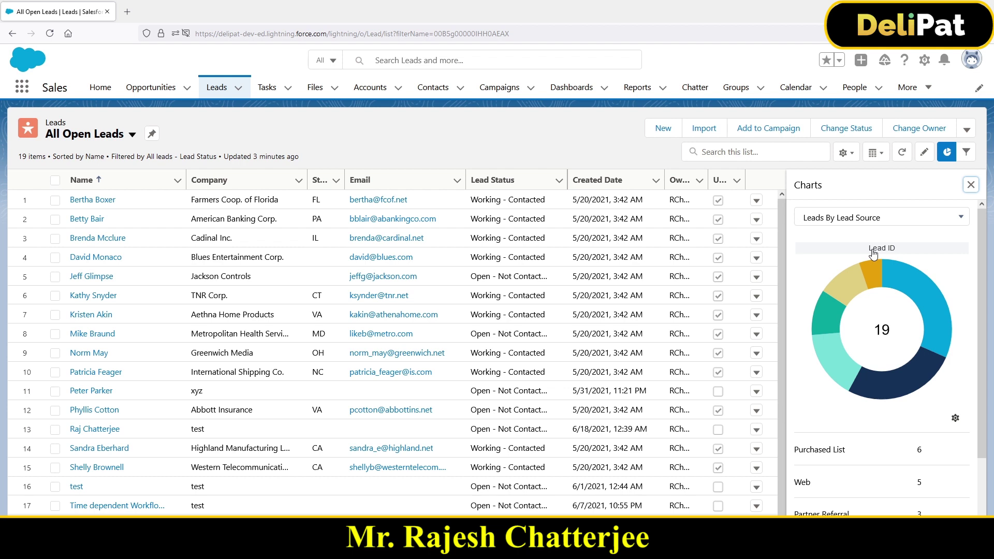
pyautogui.click(859, 218)
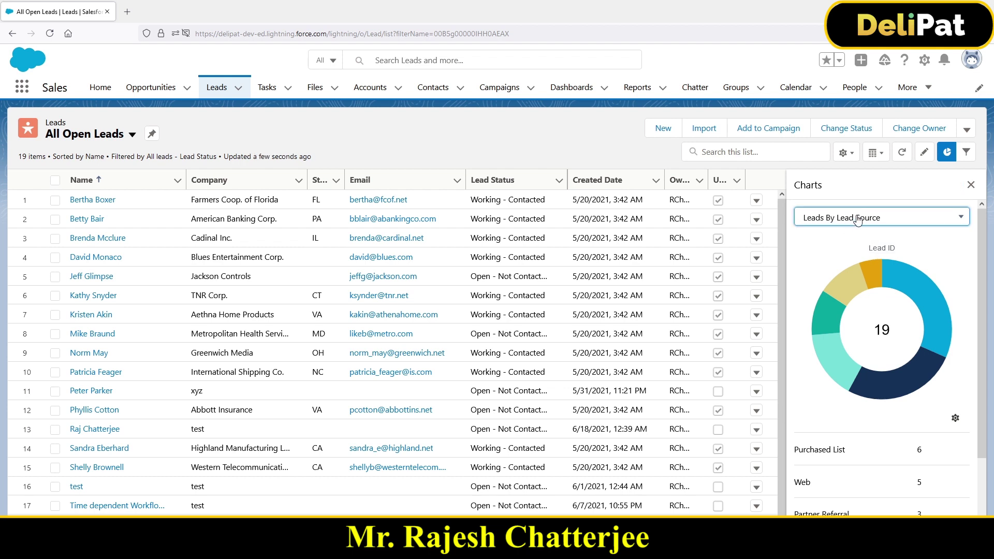
# Step: Review the chart display types and the New Chart form's fields, cancel the form and close the charts
pyautogui.click(955, 418)
pyautogui.scroll(-1, 926, 440)
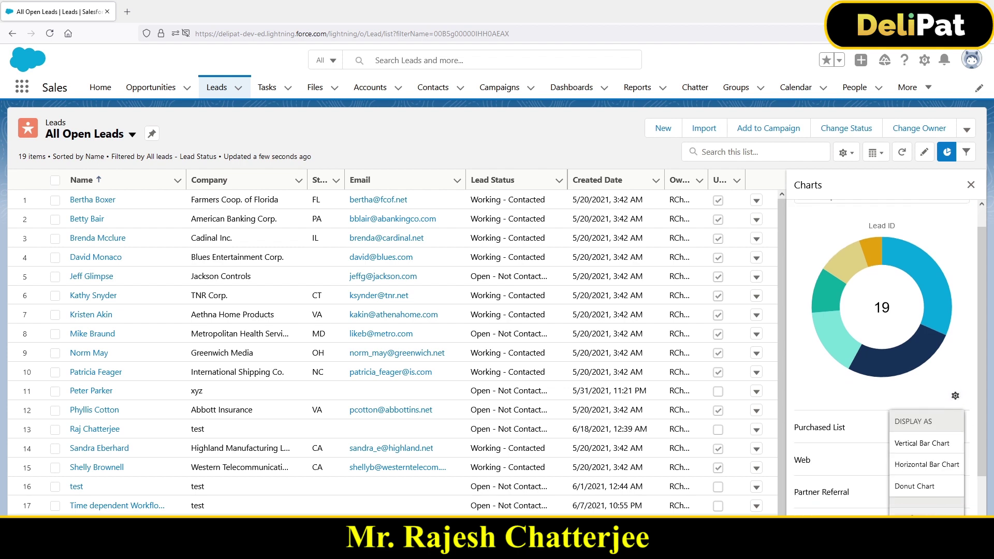
pyautogui.scroll(-2, 923, 458)
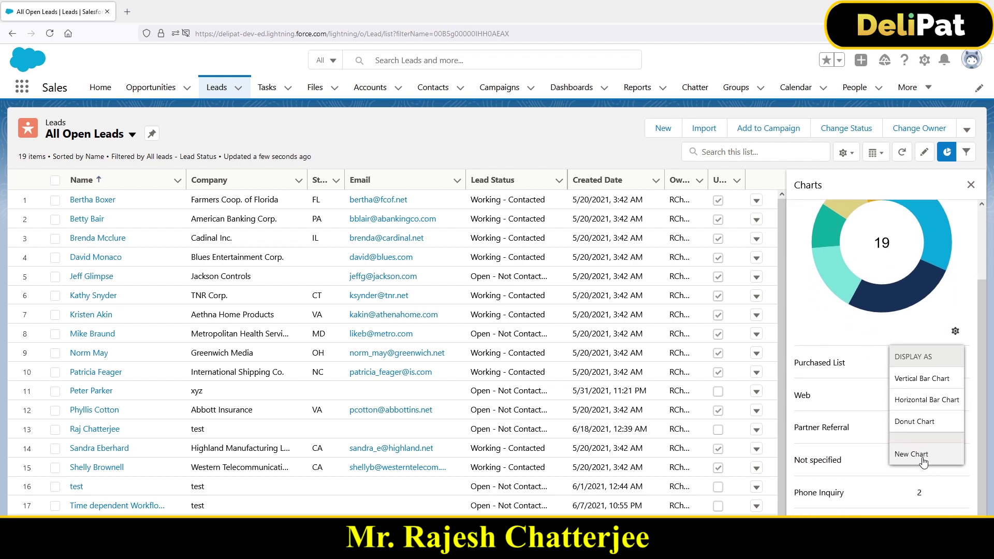
pyautogui.click(916, 462)
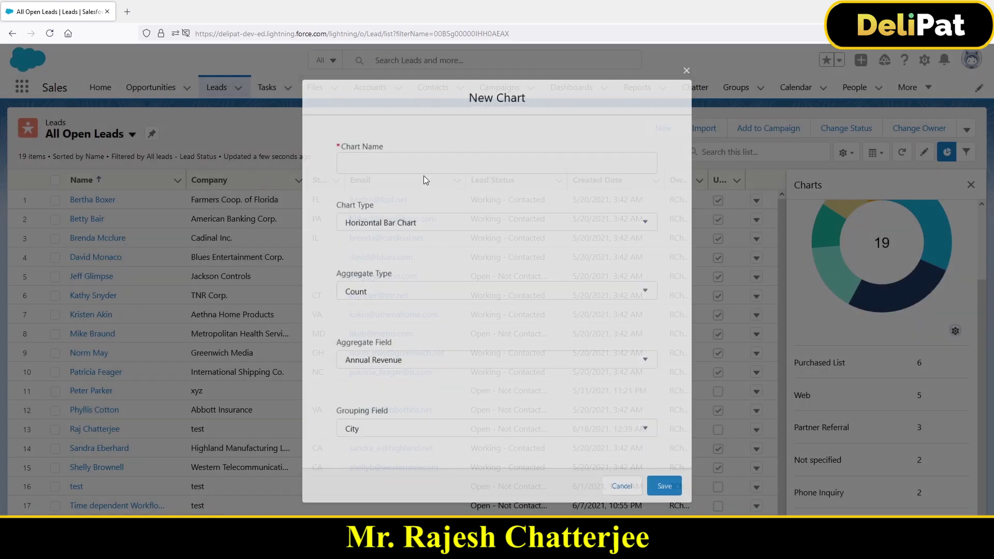
pyautogui.click(363, 166)
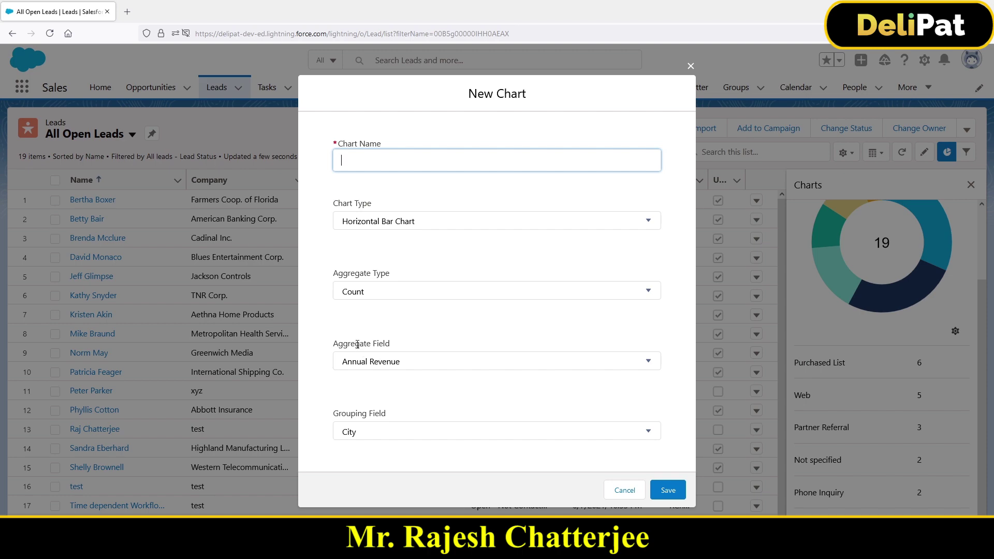
pyautogui.click(616, 492)
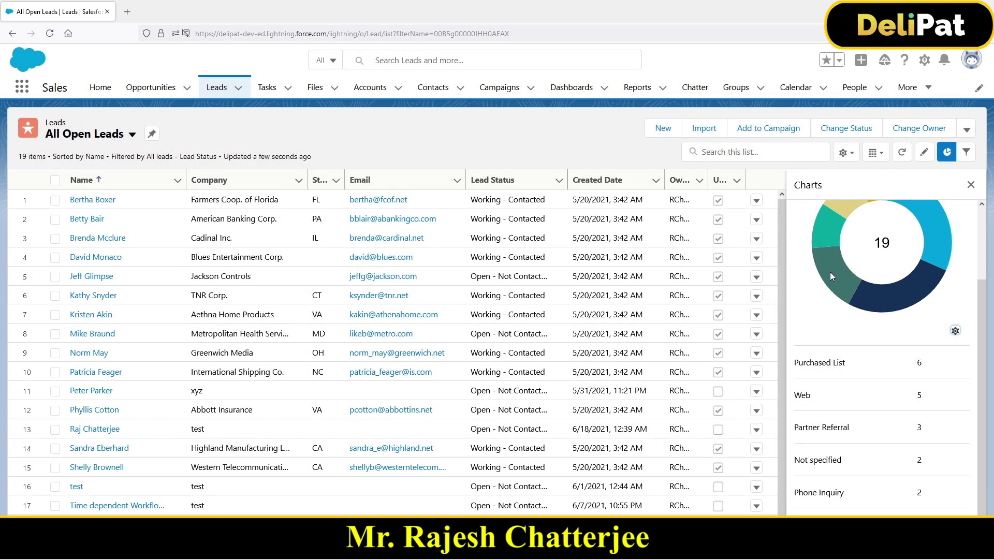
pyautogui.moveTo(843, 288)
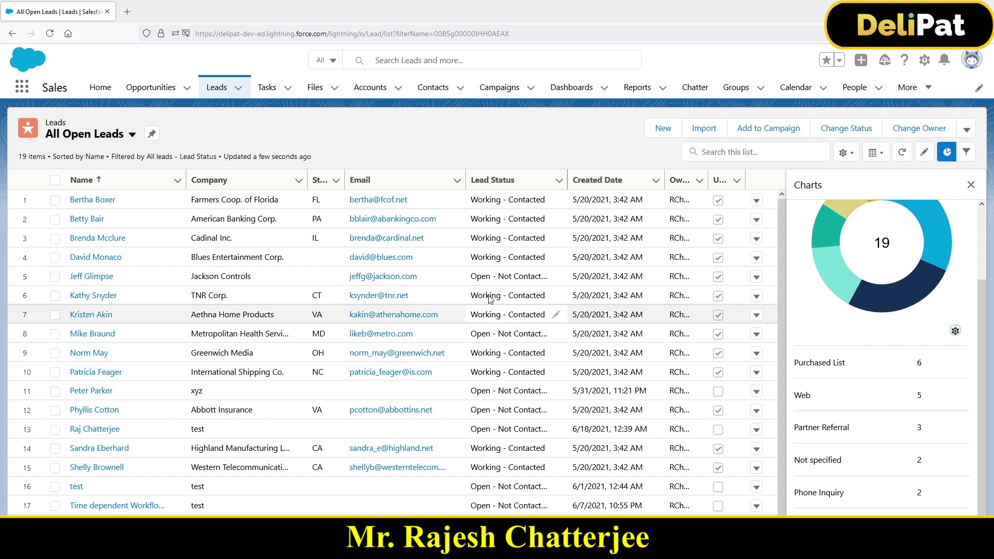
pyautogui.scroll(2, 854, 352)
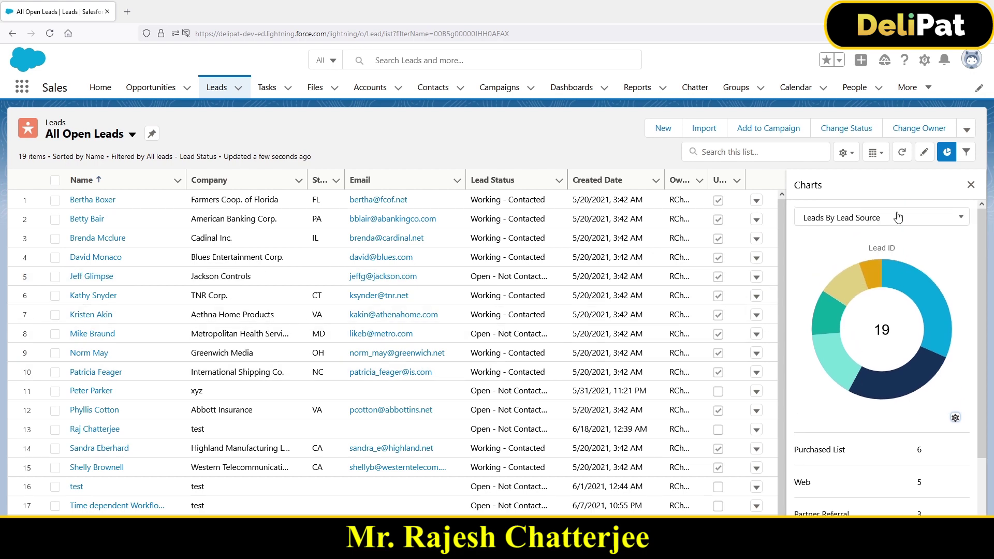
pyautogui.click(971, 185)
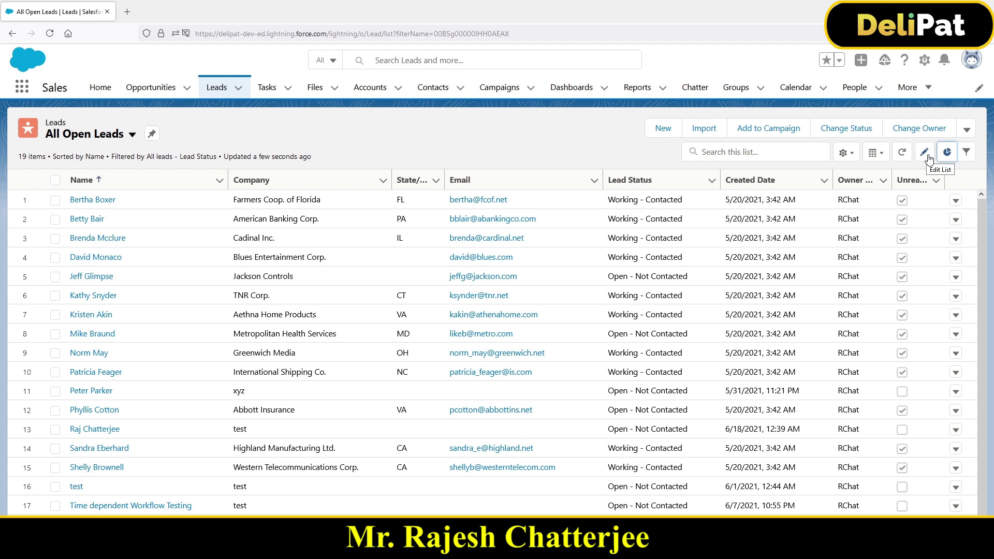
# Step: Open the Farmers Coop. of Florida company and TNR Corp. email cells for inline editing without changing them, and refresh the list
pyautogui.click(929, 157)
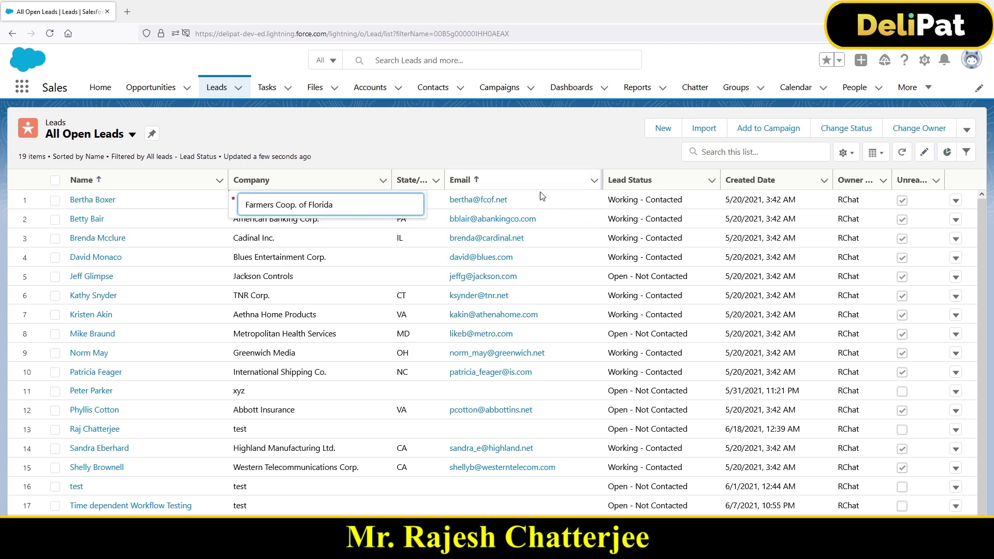
pyautogui.click(493, 146)
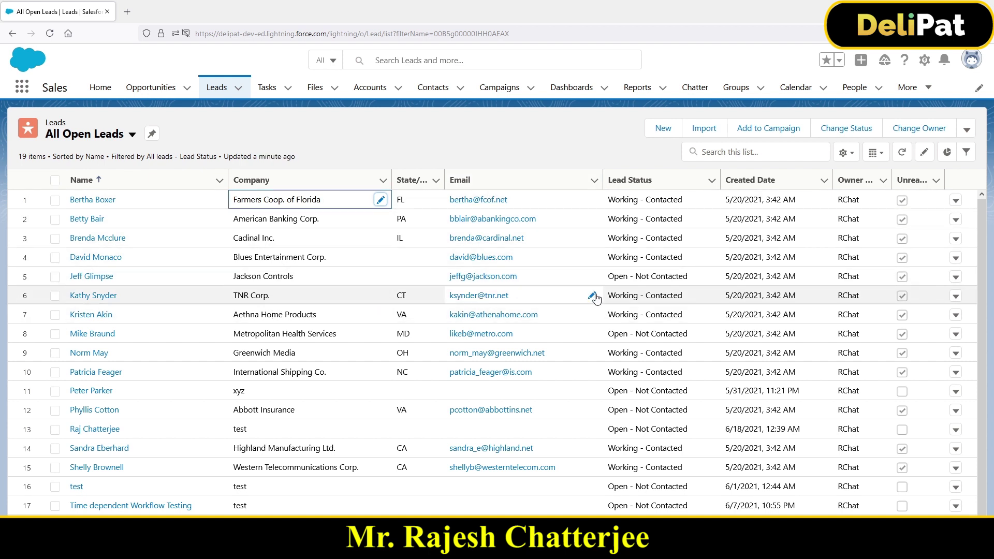
pyautogui.click(592, 296)
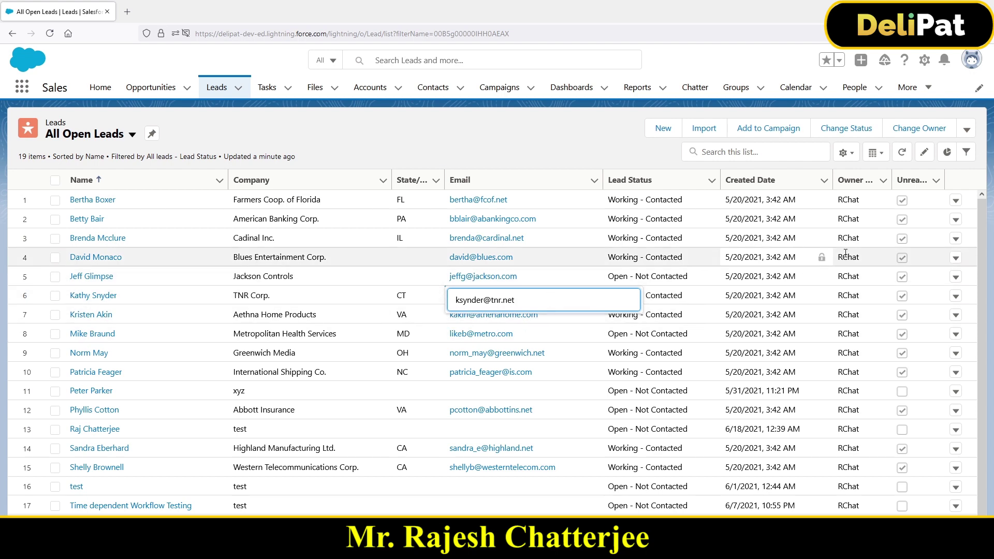
pyautogui.click(904, 155)
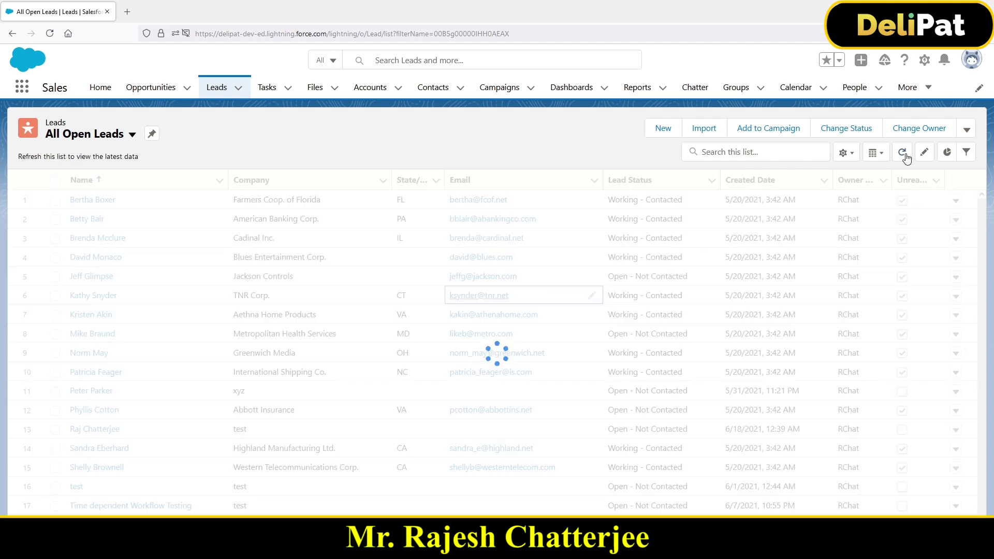
# Step: Display the All Open Leads list as a Kanban board
pyautogui.click(874, 153)
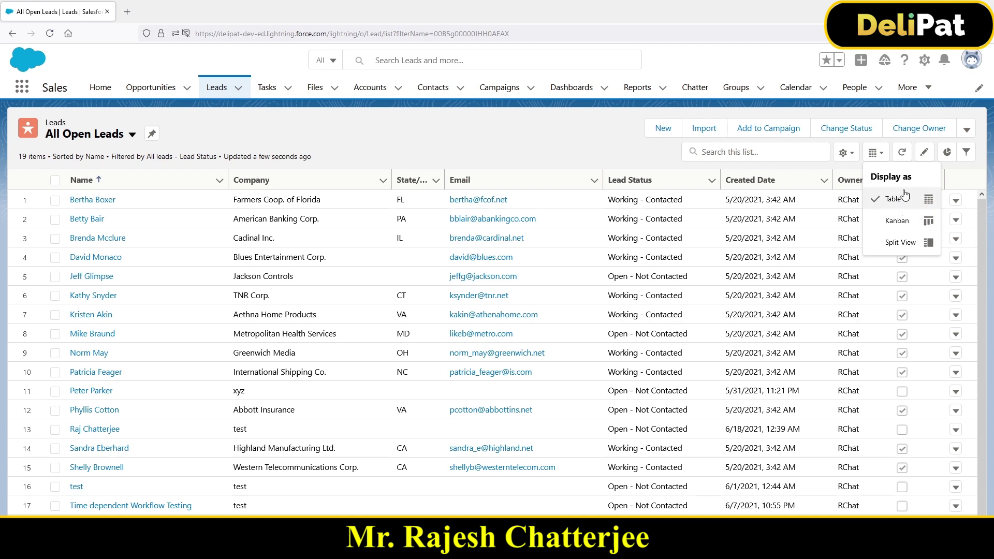
pyautogui.click(915, 220)
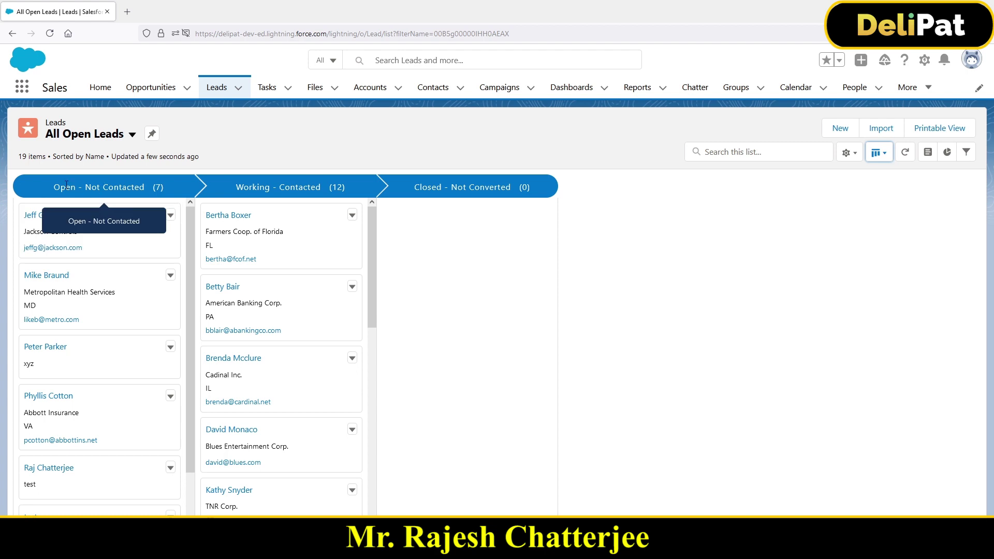
# Step: Examine the Open - Not Contacted and Working - Contacted columns of the Kanban board and their lead cards
pyautogui.moveTo(55, 183); pyautogui.dragTo(135, 201)
pyautogui.moveTo(113, 243)
pyautogui.mouseDown()
pyautogui.moveTo(82, 412)
pyautogui.moveTo(109, 243)
pyautogui.mouseUp()
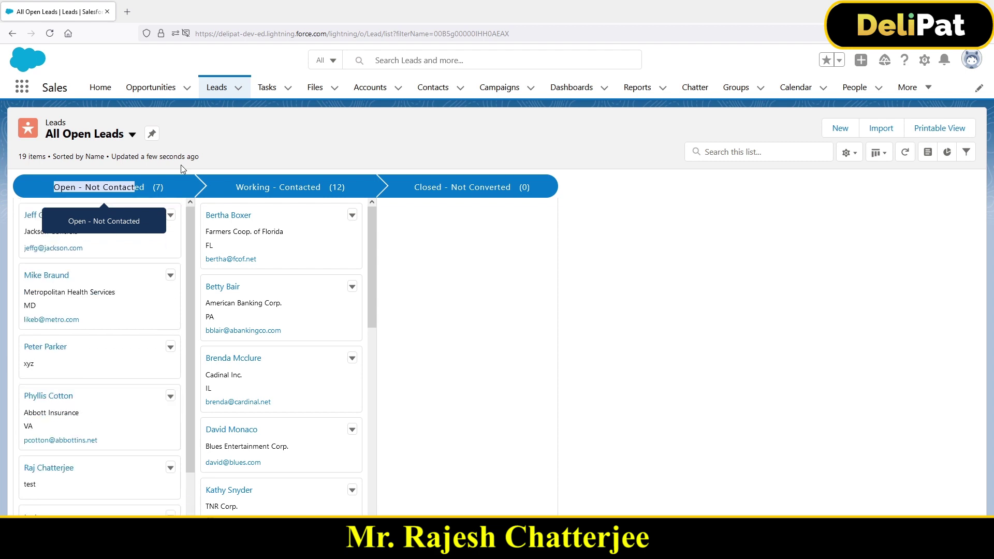
pyautogui.moveTo(231, 182); pyautogui.dragTo(327, 187)
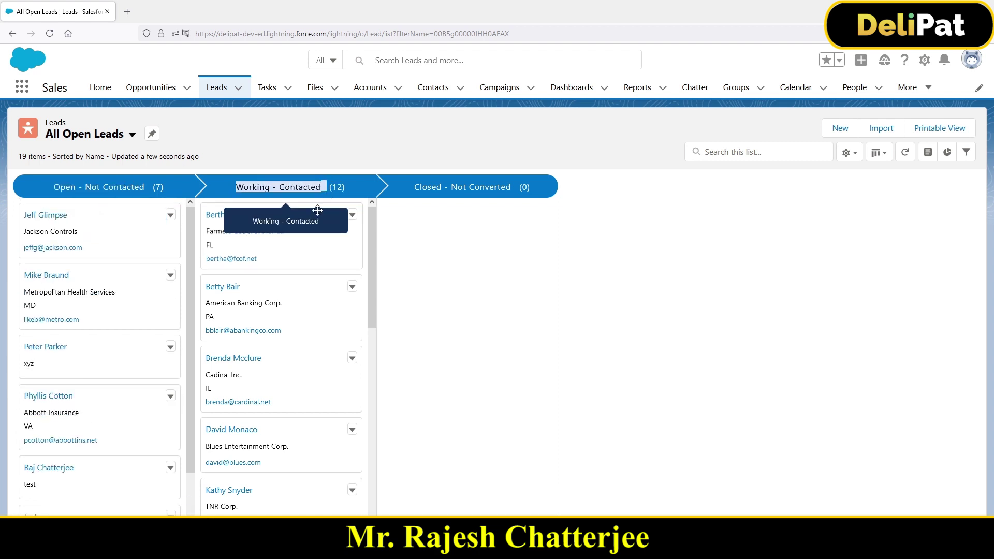
pyautogui.scroll(-5, 297, 357)
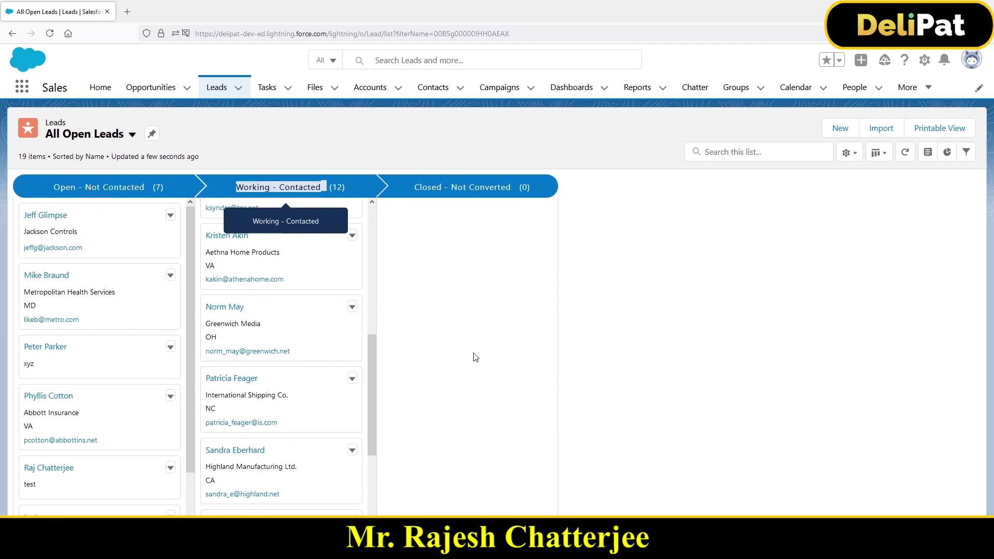
# Step: Display All Open Leads in Split View and open the Farmers Coop. of Florida, American Banking Corp. and Cadinal Inc. leads
pyautogui.click(879, 153)
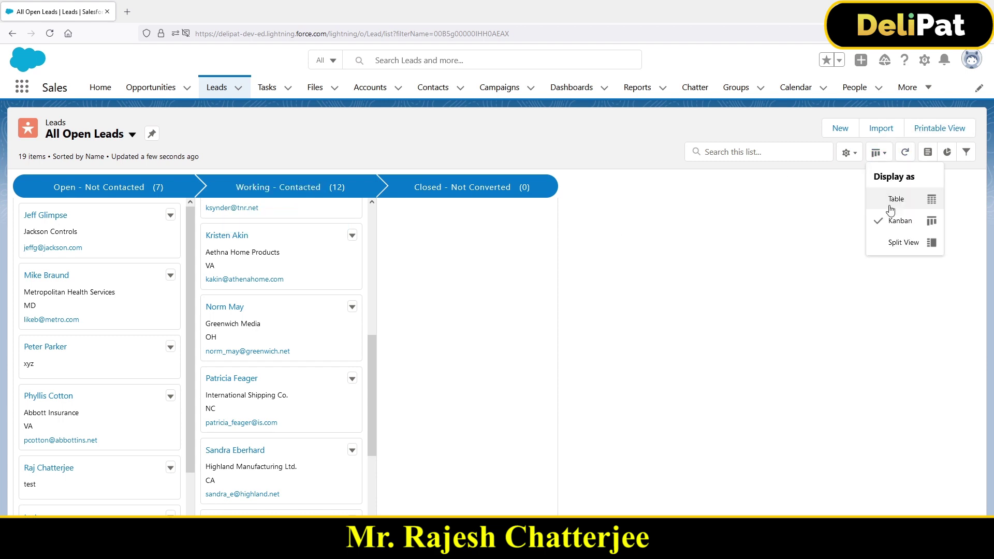
pyautogui.click(900, 244)
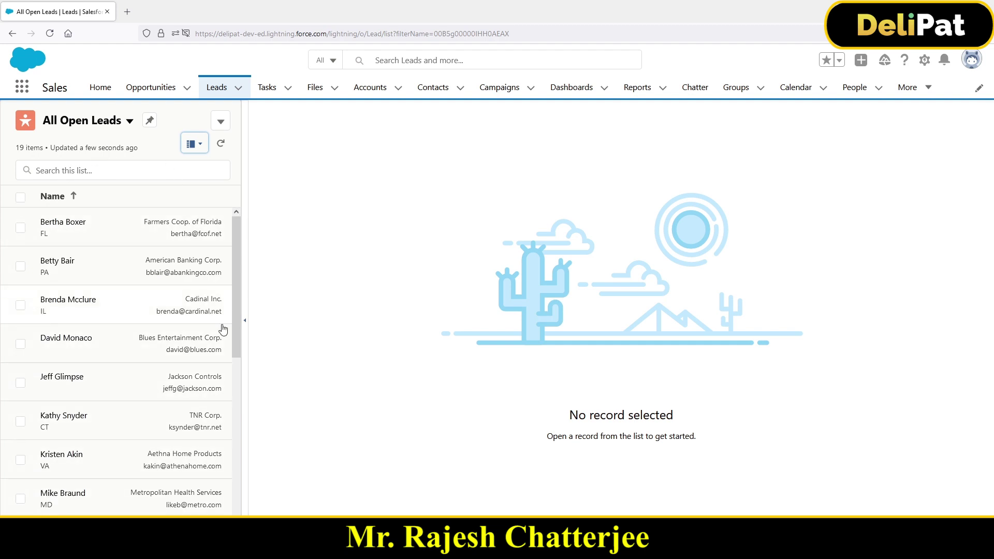
pyautogui.click(96, 233)
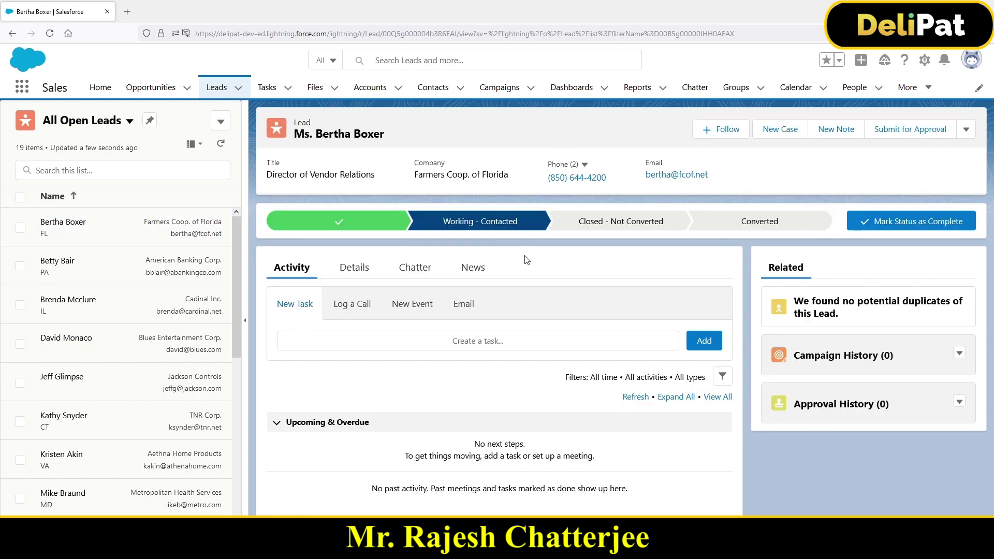
pyautogui.click(75, 268)
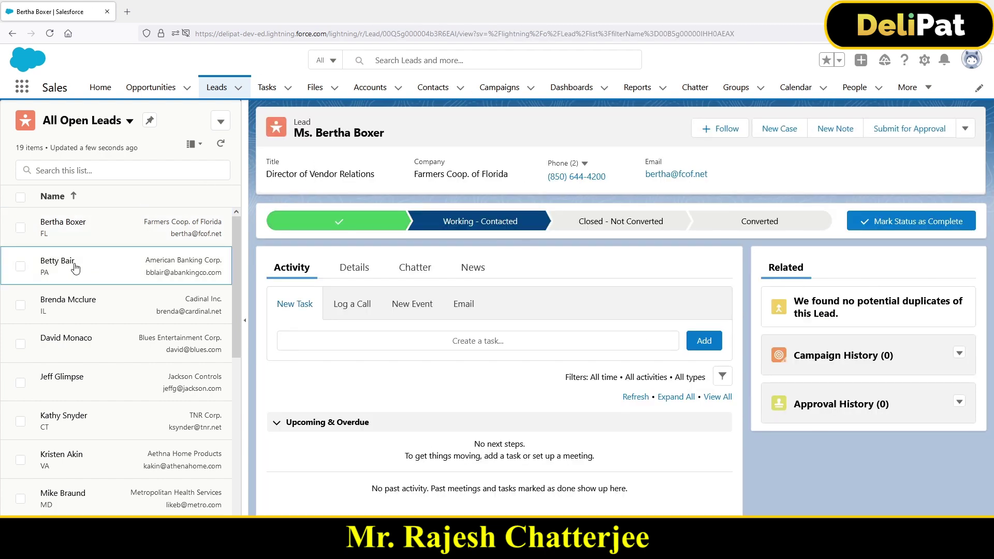
pyautogui.click(150, 315)
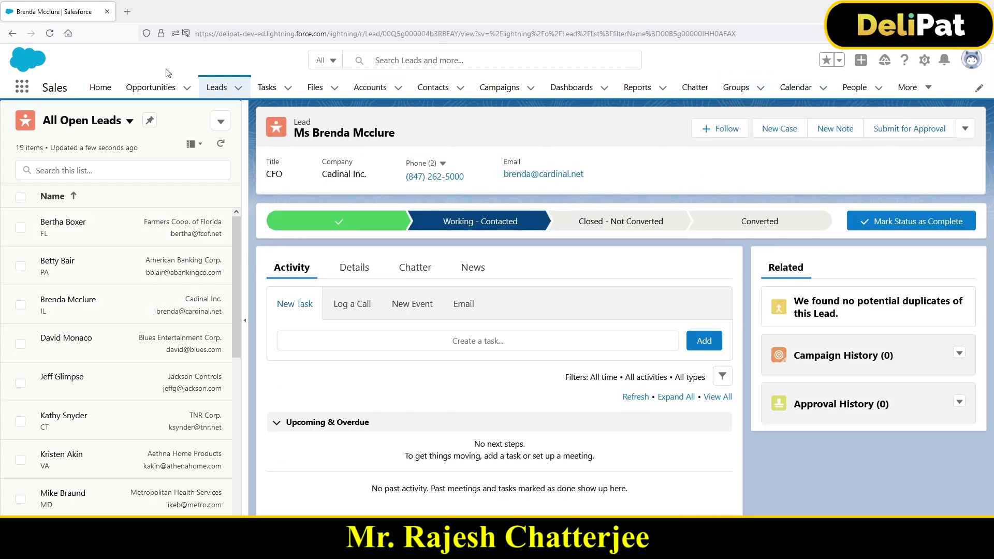
# Step: Return to the Recently Viewed leads, display them as a table and review the available list views without switching
pyautogui.click(216, 88)
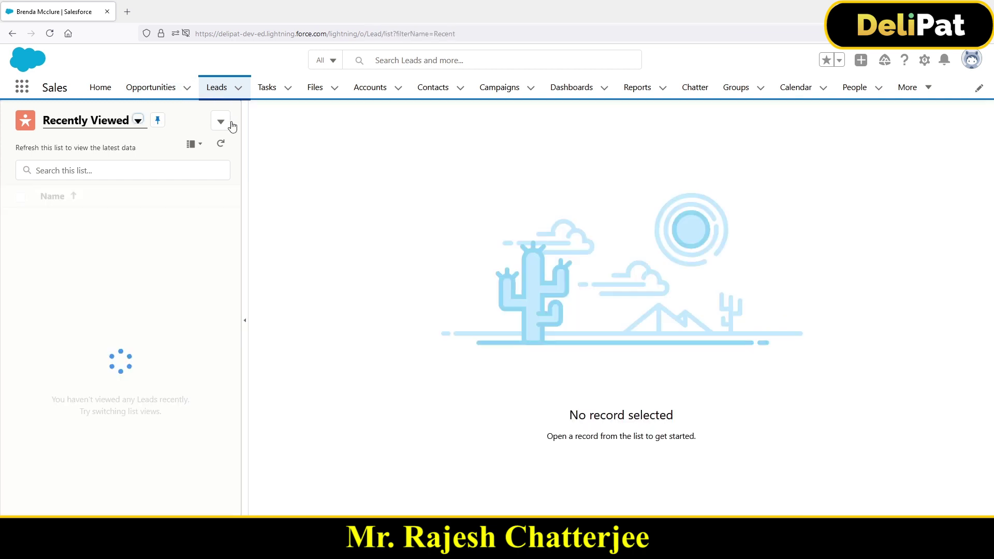
pyautogui.click(247, 323)
pyautogui.click(220, 88)
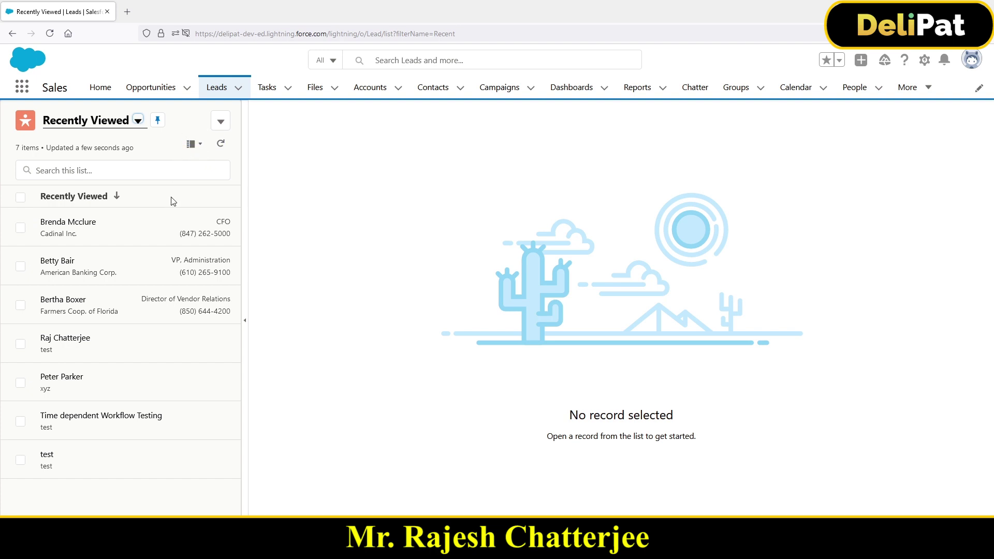
pyautogui.click(196, 146)
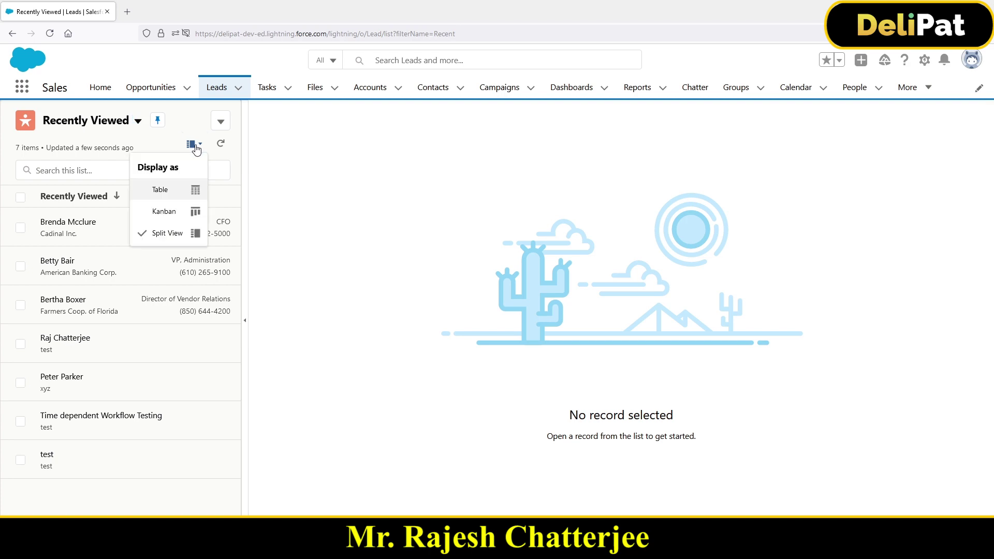
pyautogui.click(167, 189)
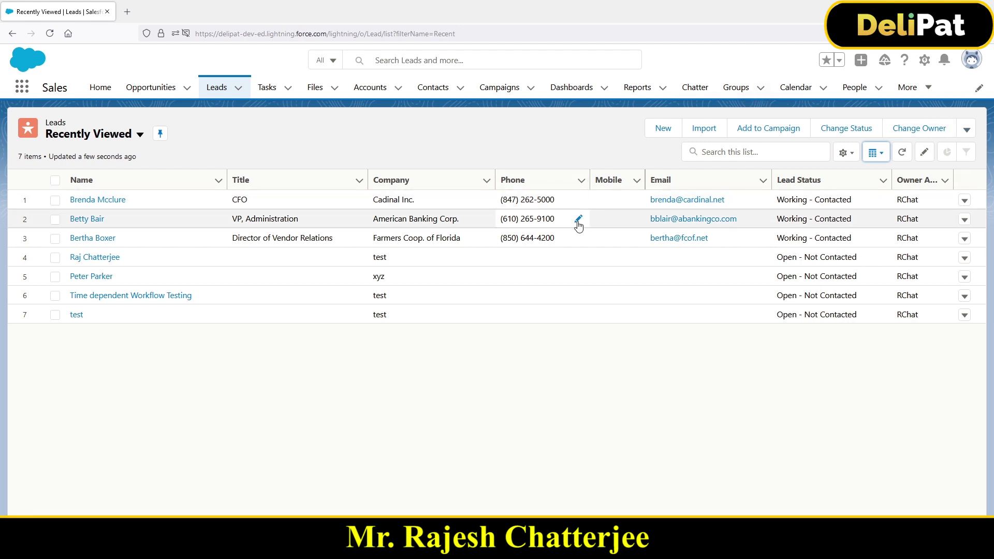
pyautogui.click(132, 139)
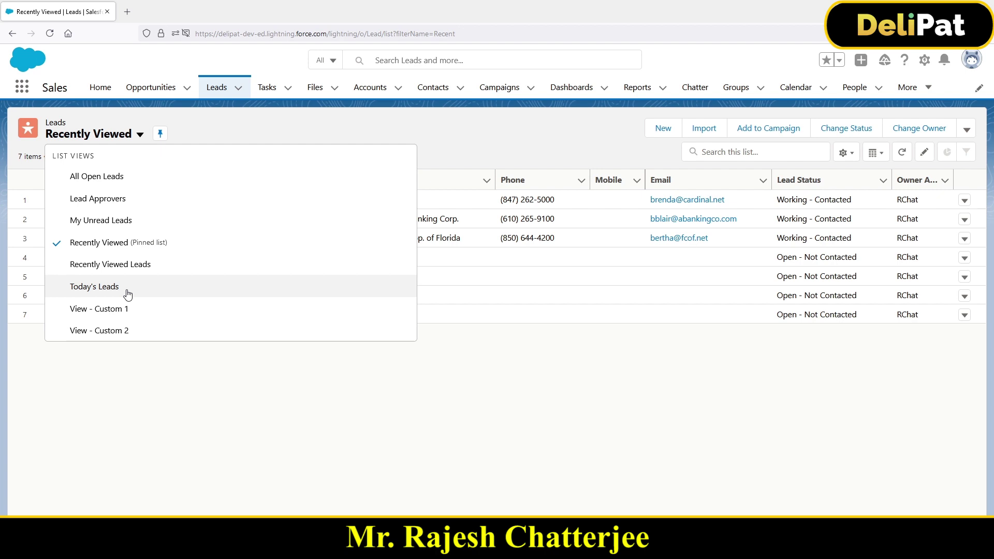
pyautogui.click(543, 189)
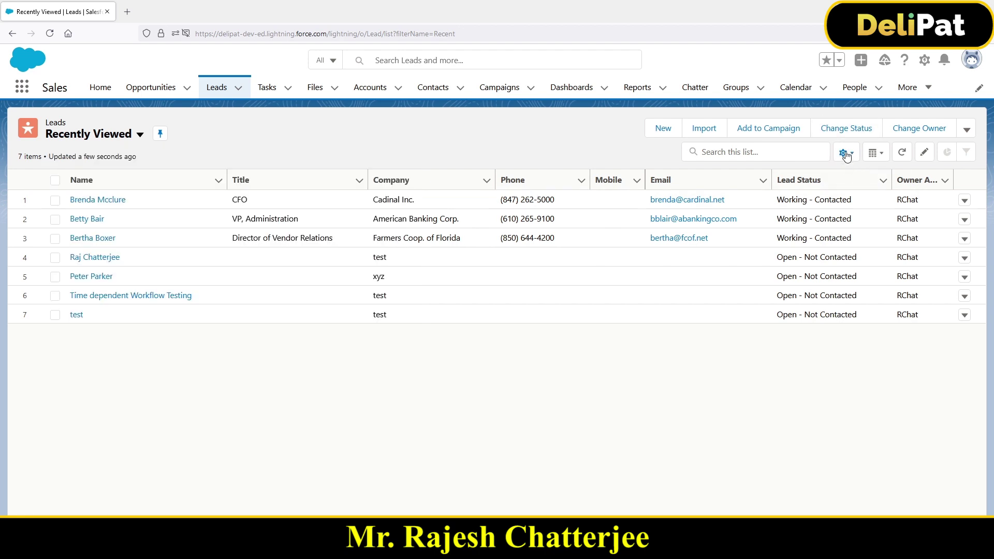
# Step: Start a new lead list view named Yesterday's Leads with the API name Yesterday_s_Leads
pyautogui.click(844, 152)
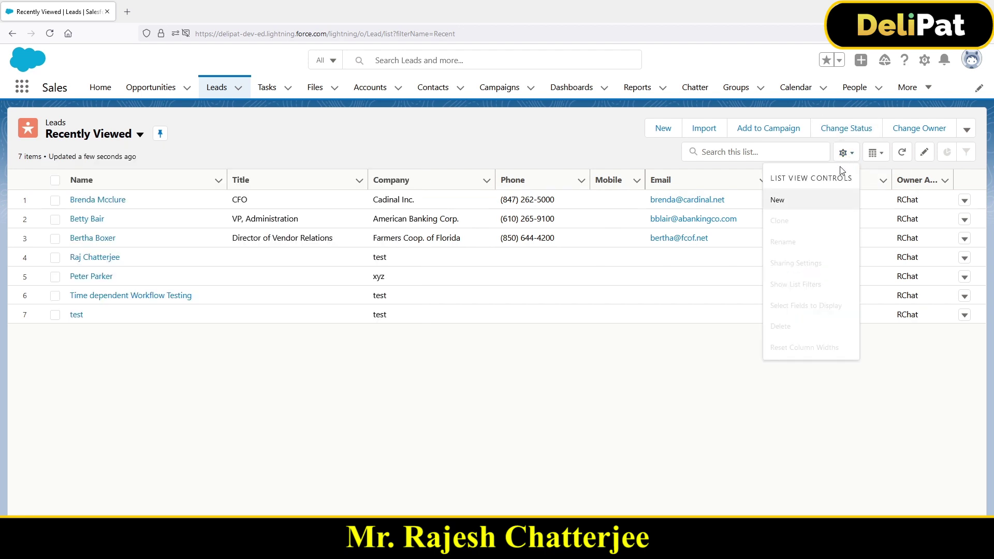
pyautogui.click(781, 202)
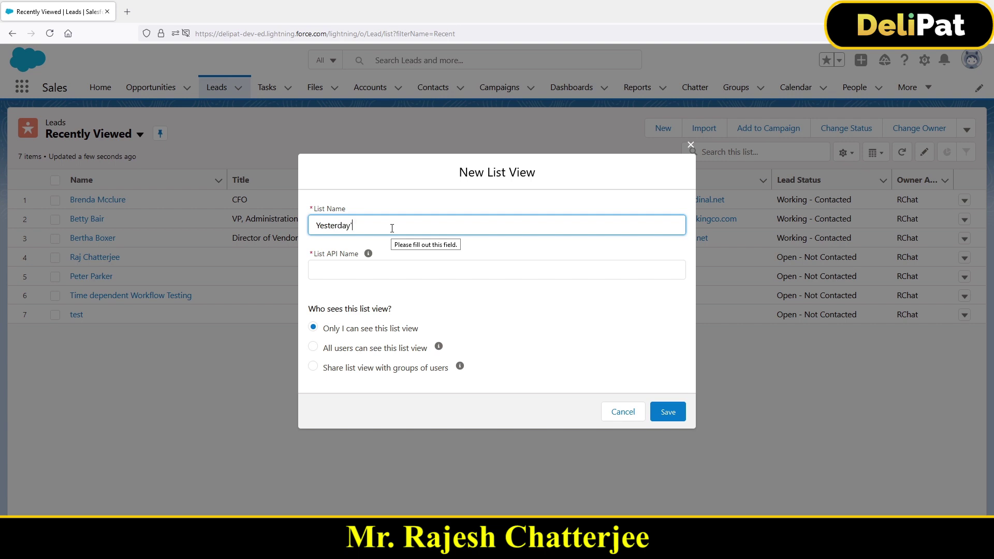
pyautogui.write('ads')
pyautogui.press('Tab')
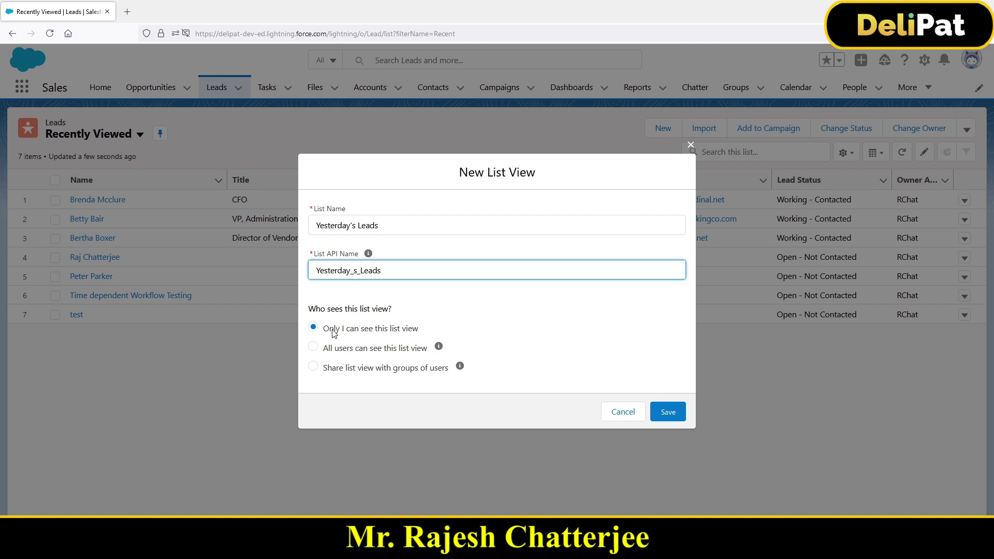
# Step: Review the visibility options, including sharing with groups of users, then save the list view as "Only I can see this list view"
pyautogui.moveTo(334, 329); pyautogui.dragTo(420, 330)
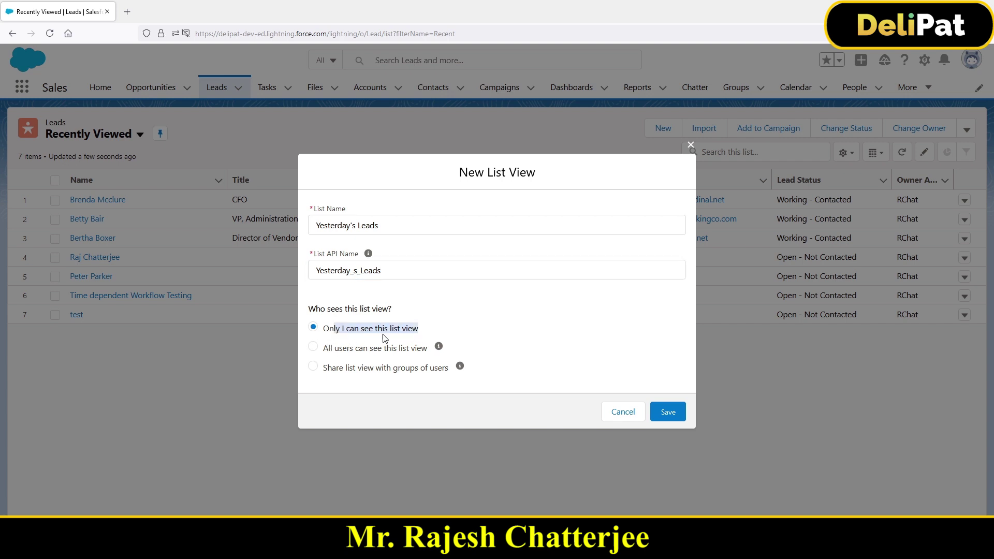
pyautogui.moveTo(330, 348); pyautogui.dragTo(428, 350)
pyautogui.moveTo(330, 372); pyautogui.dragTo(437, 370)
pyautogui.click(313, 367)
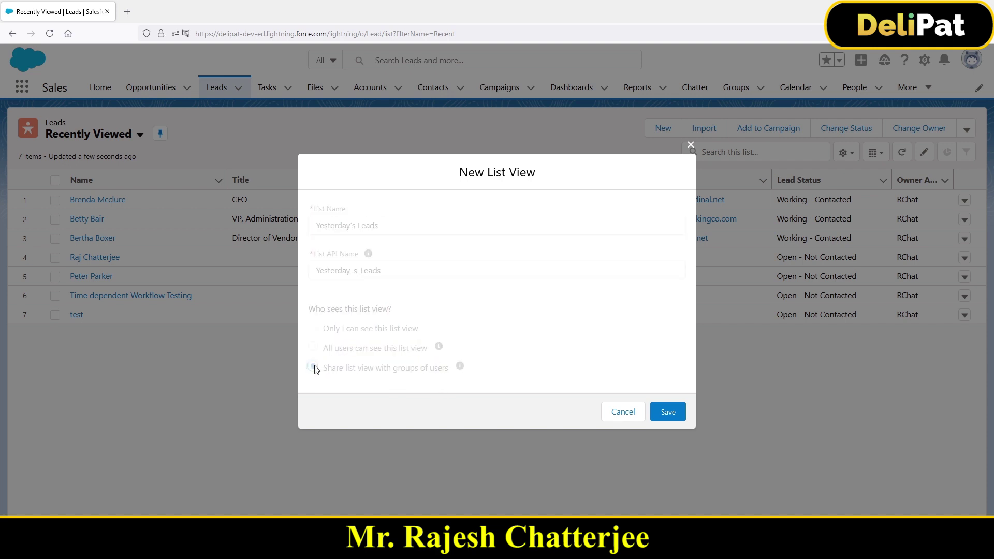
pyautogui.click(345, 376)
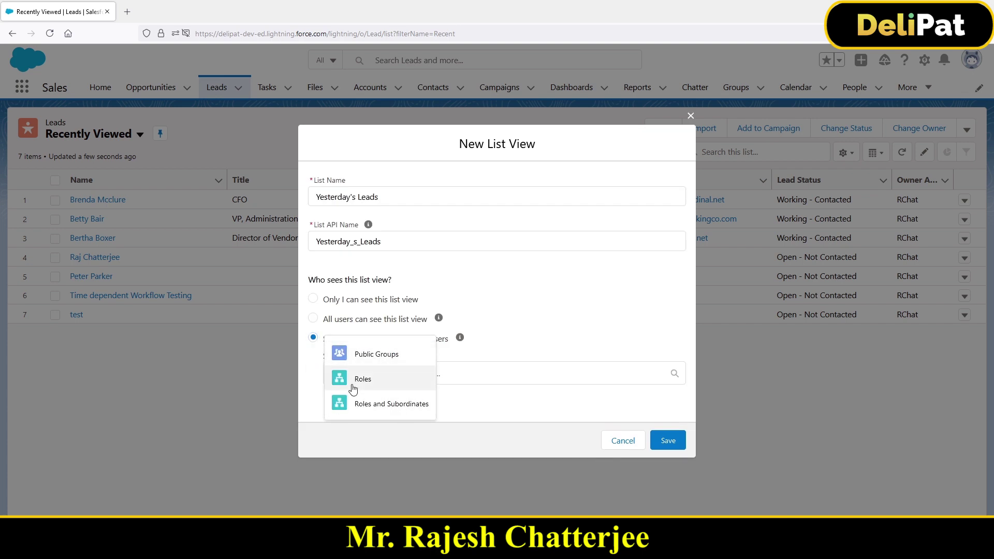
pyautogui.click(357, 300)
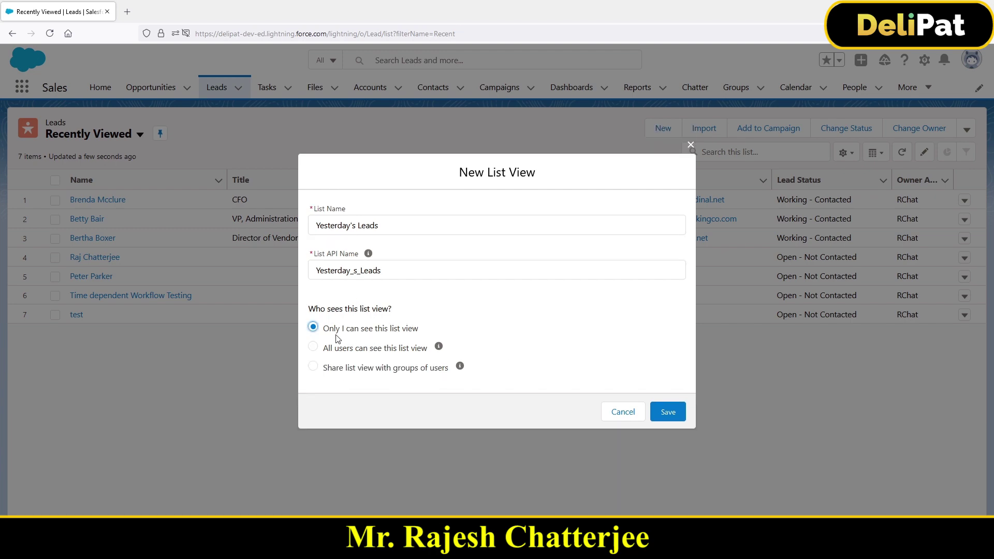
pyautogui.click(672, 414)
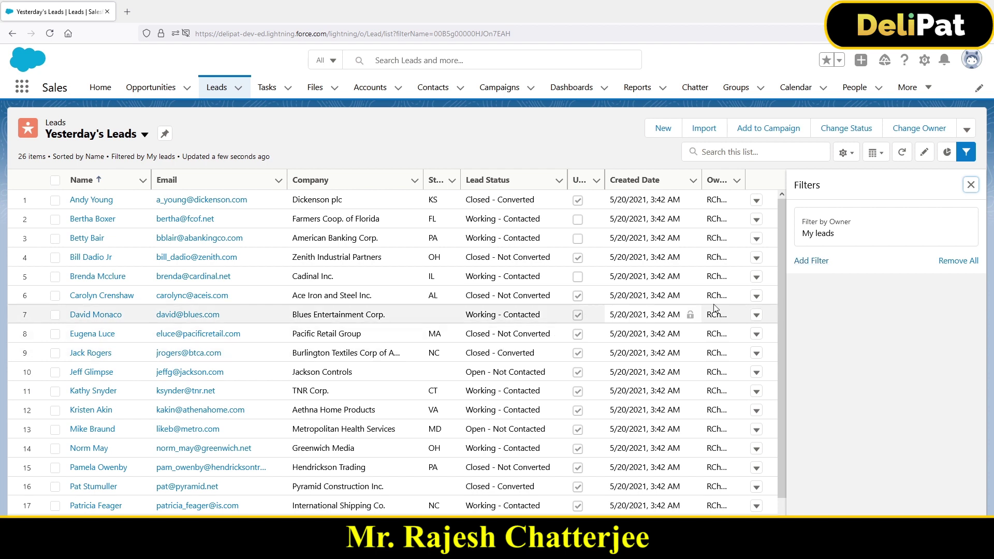
# Step: Add a new filter to Yesterday's Leads and choose Created Date as its field
pyautogui.click(811, 262)
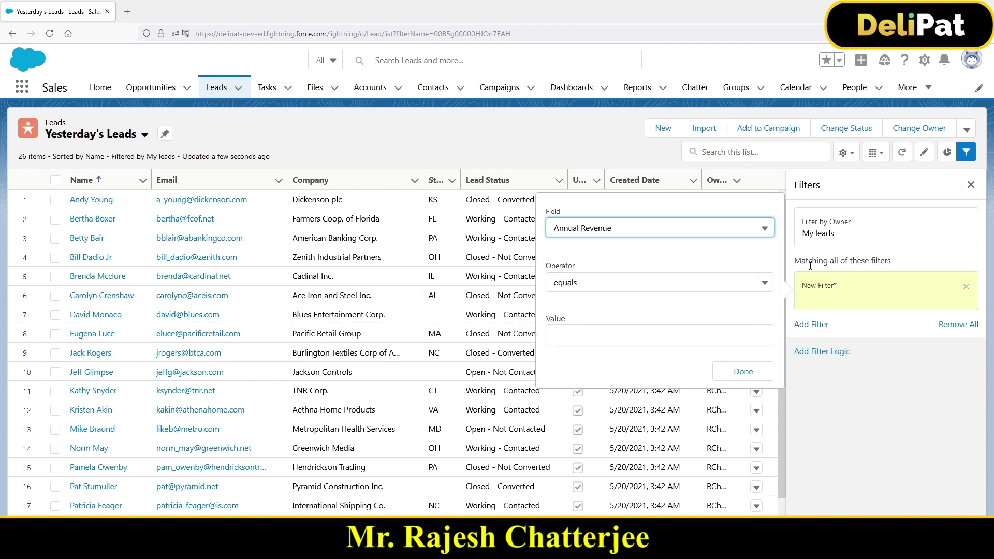
pyautogui.click(629, 231)
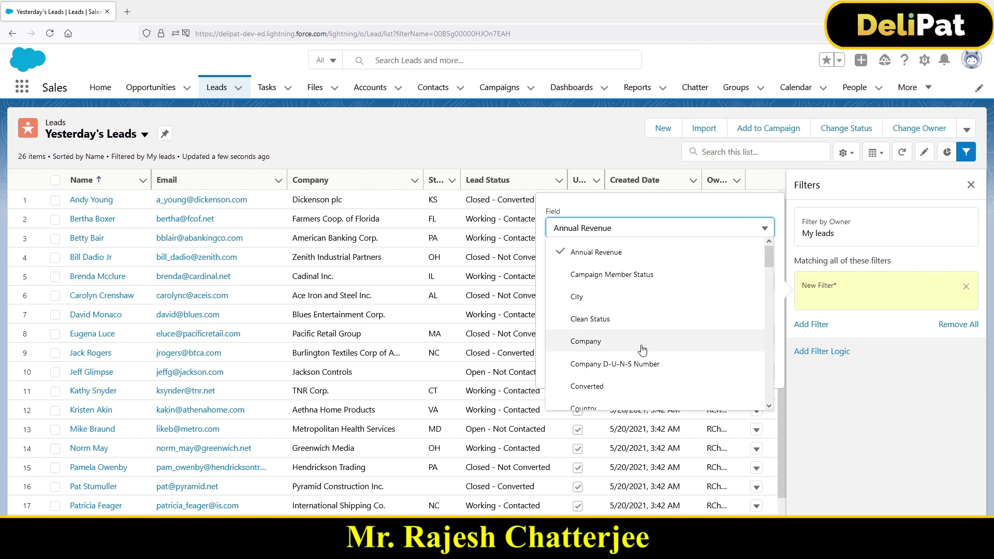
pyautogui.scroll(-3, 627, 370)
pyautogui.scroll(-6, 623, 371)
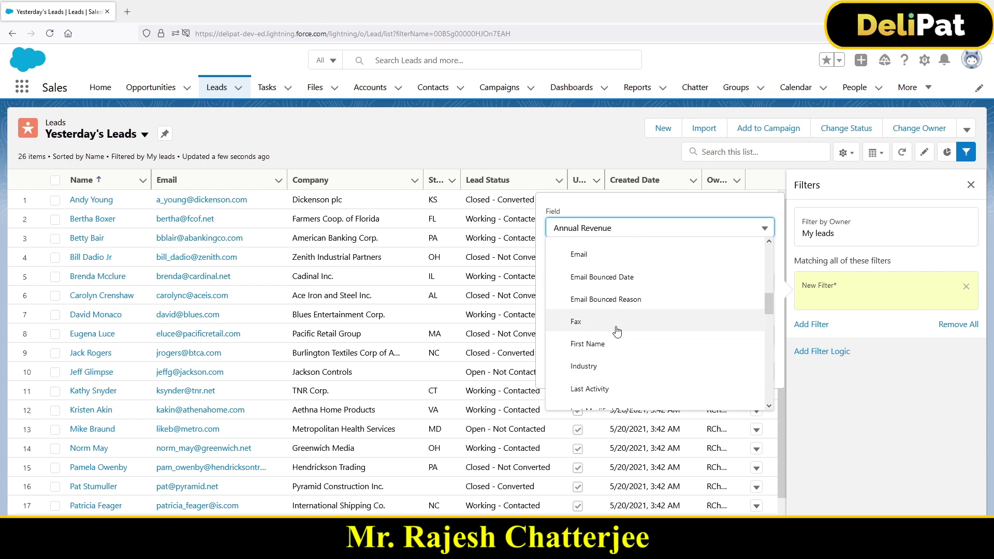
pyautogui.scroll(10, 614, 369)
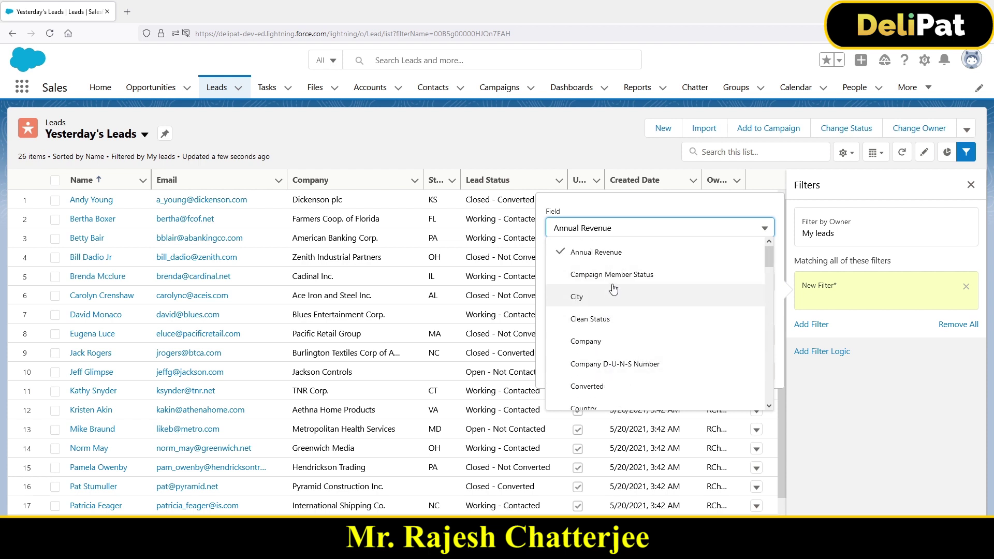
pyautogui.scroll(-5, 592, 379)
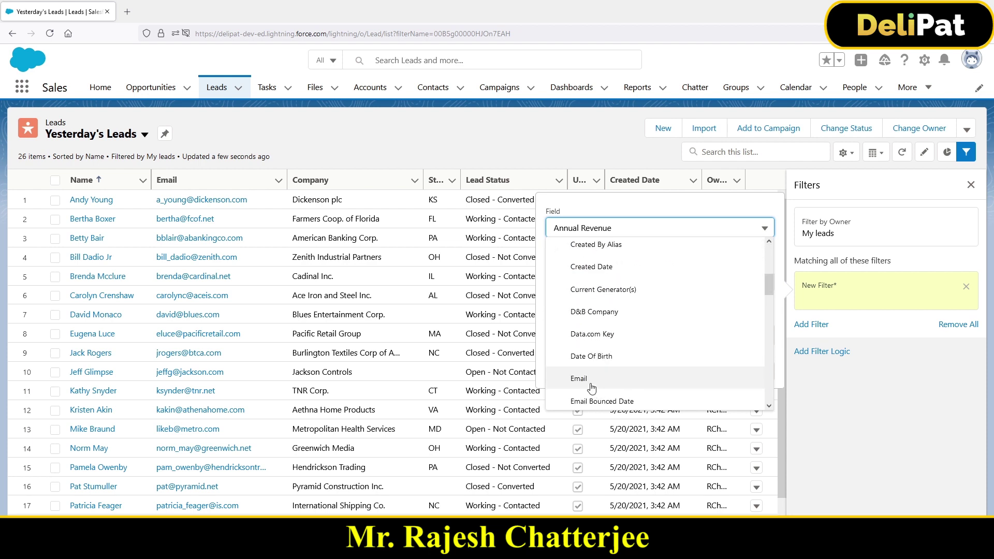
pyautogui.scroll(3, 592, 389)
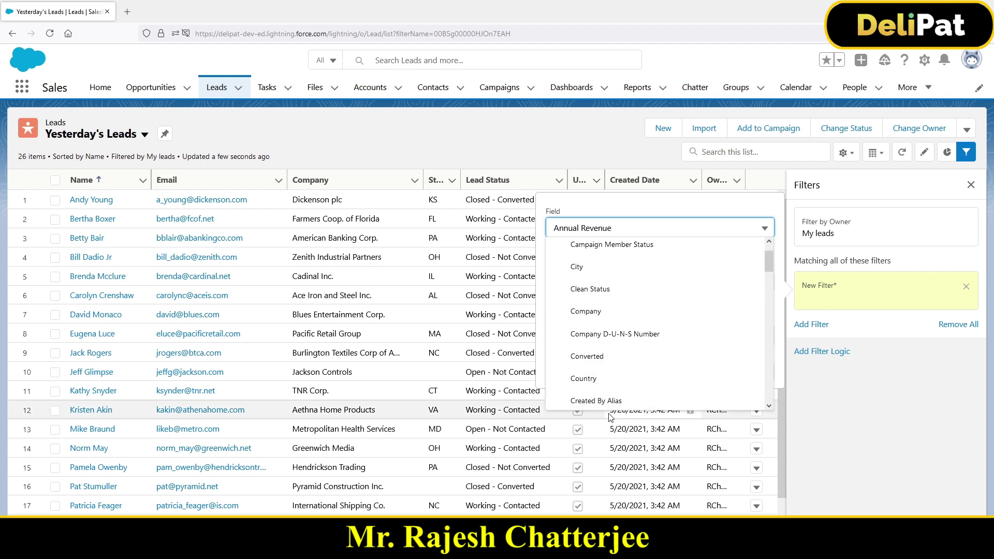
pyautogui.scroll(-2, 591, 388)
pyautogui.click(604, 359)
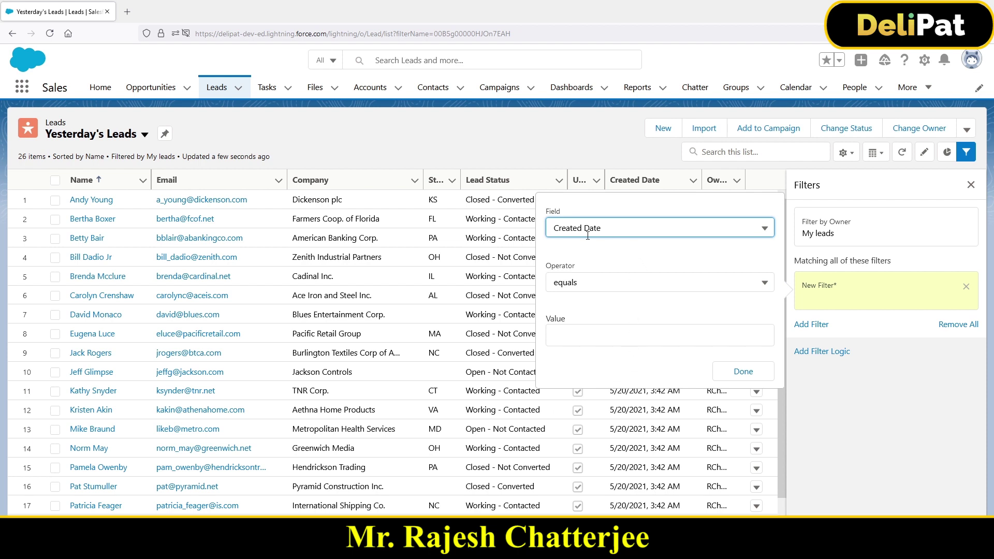
# Step: Set the Created Date filter to equals YESTERDAY and save the list view's filters
pyautogui.click(587, 275)
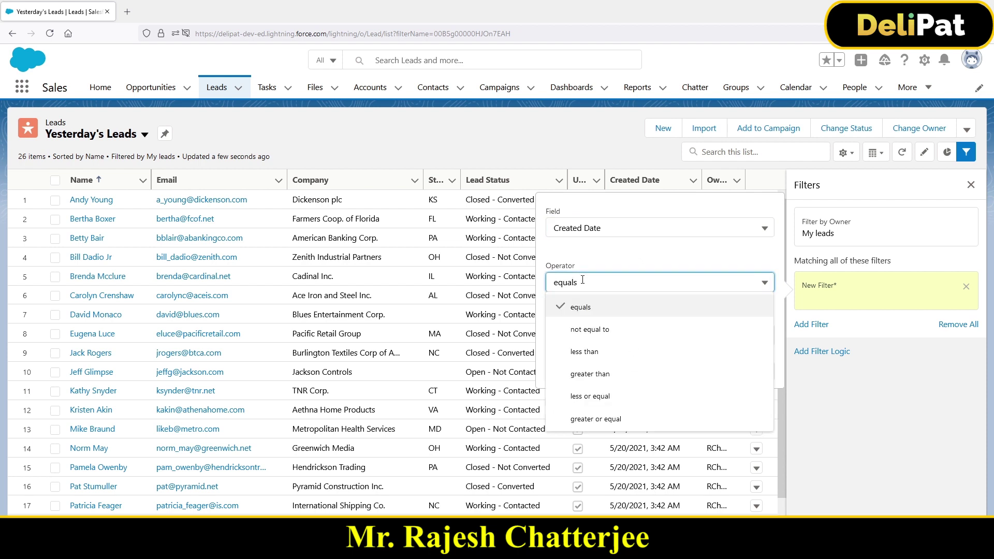
pyautogui.click(588, 309)
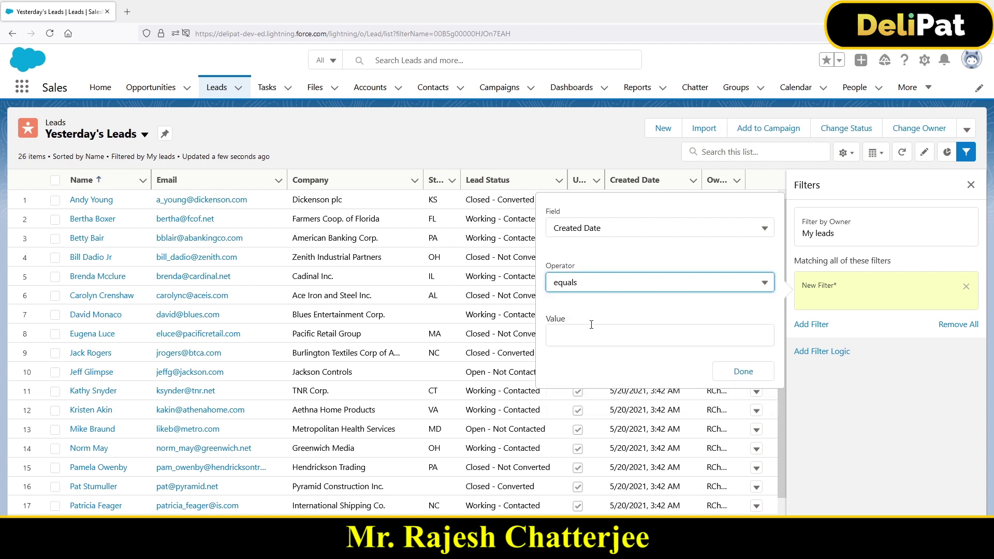
pyautogui.click(589, 331)
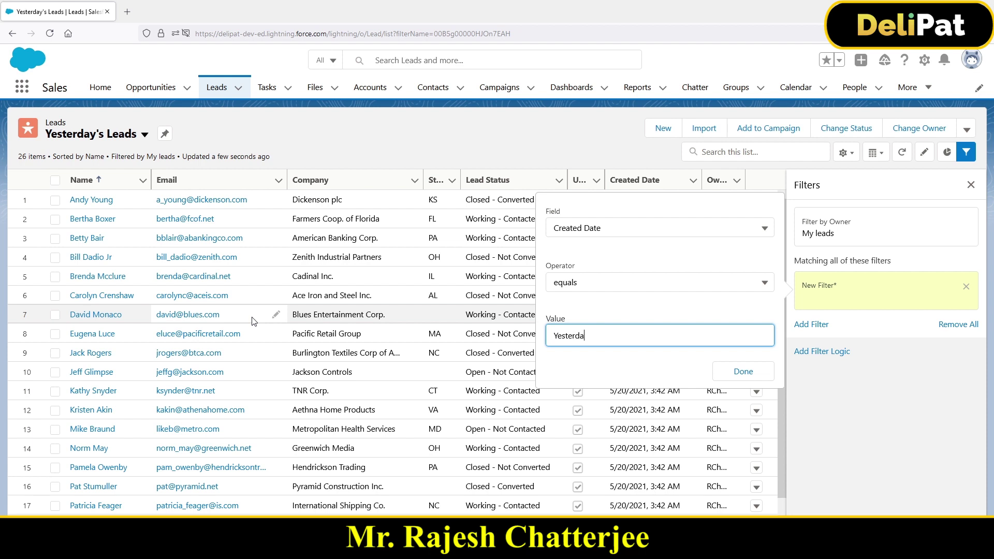
pyautogui.press('BackSpace')
pyautogui.press('BackSpace')
pyautogui.press('BackSpace')
pyautogui.press('BackSpace')
pyautogui.press('BackSpace')
pyautogui.press('BackSpace')
pyautogui.press('BackSpace')
pyautogui.press('BackSpace')
pyautogui.click(745, 373)
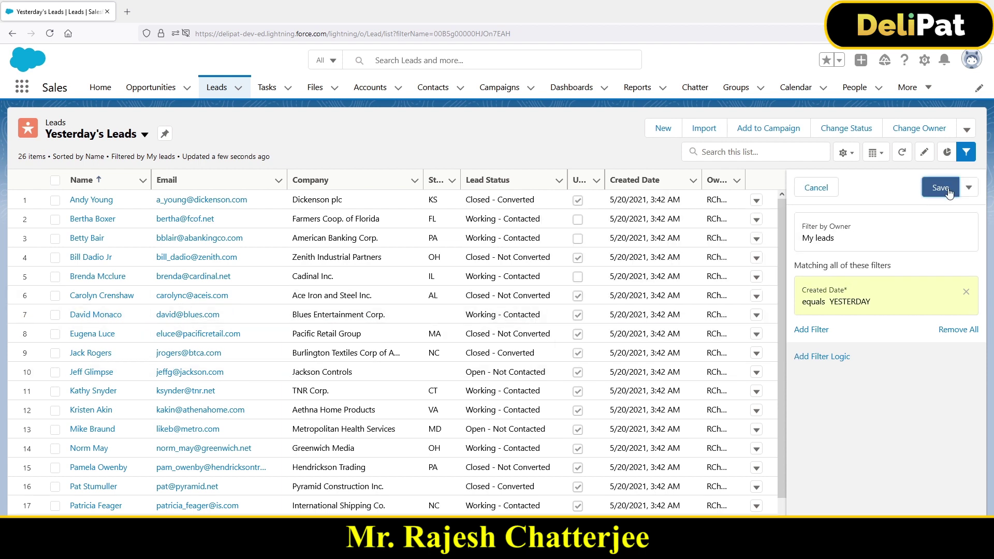
pyautogui.click(941, 188)
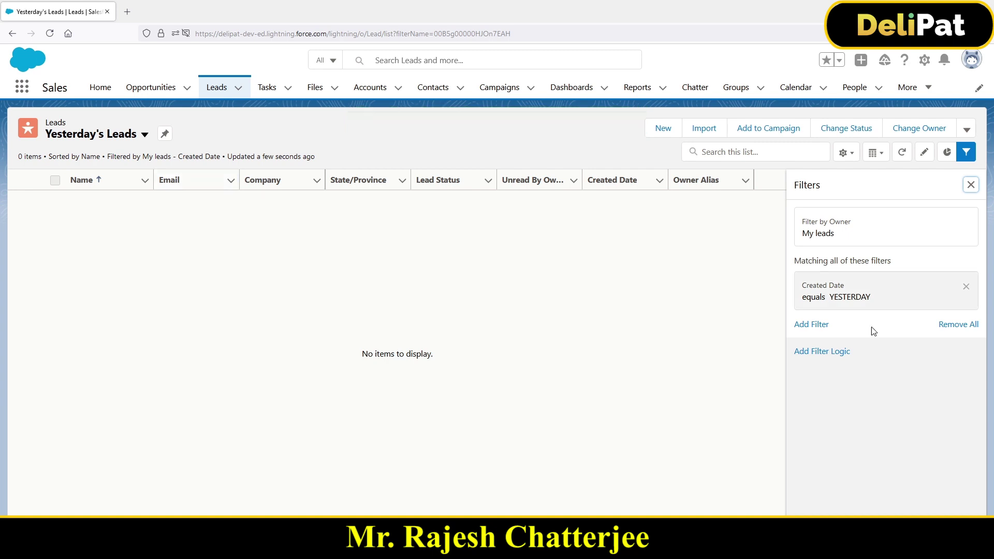
# Step: Set the Created Date filter of Yesterday's Leads to equals LAST MONTH and save the list view
pyautogui.click(866, 301)
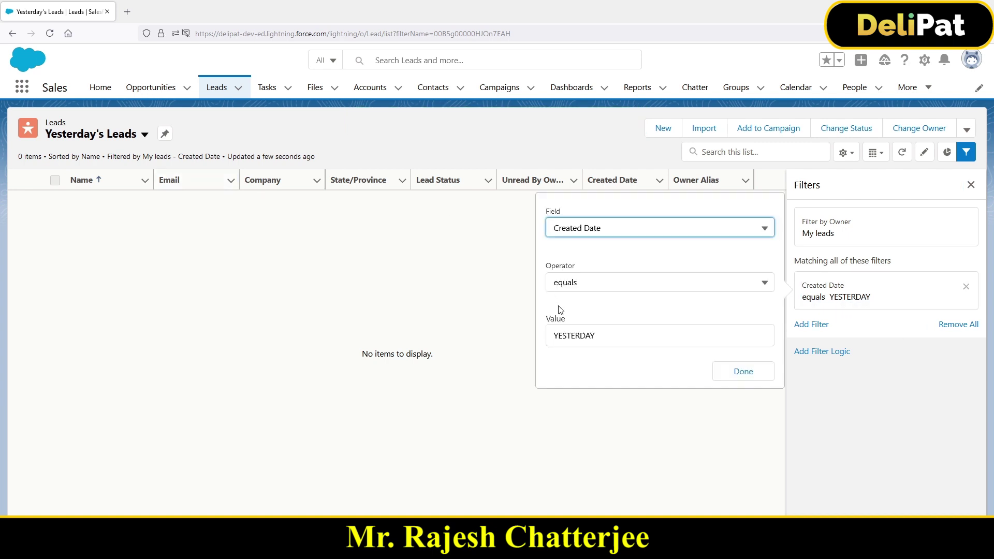
pyautogui.click(581, 335)
pyautogui.doubleClick(581, 336)
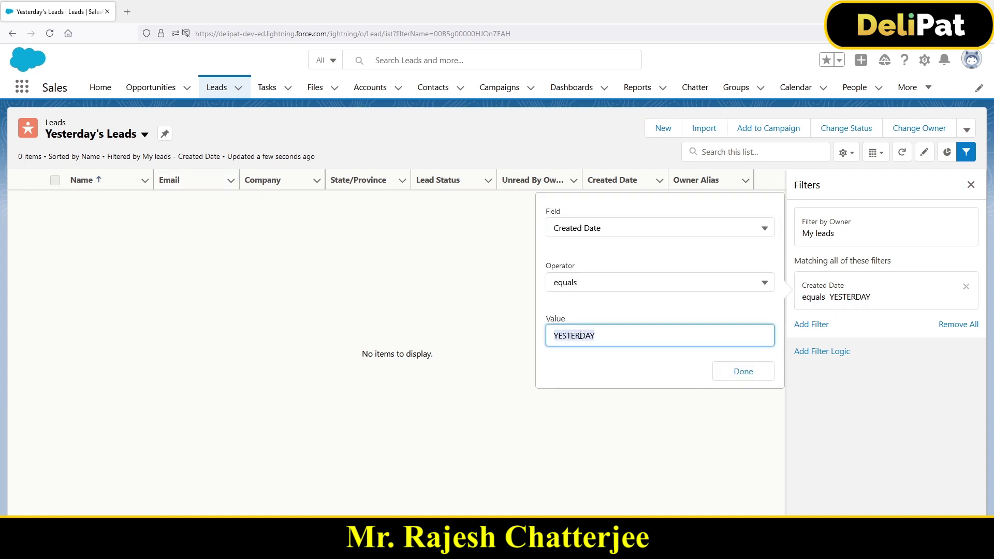
pyautogui.write('LAST MONTH')
pyautogui.click(746, 378)
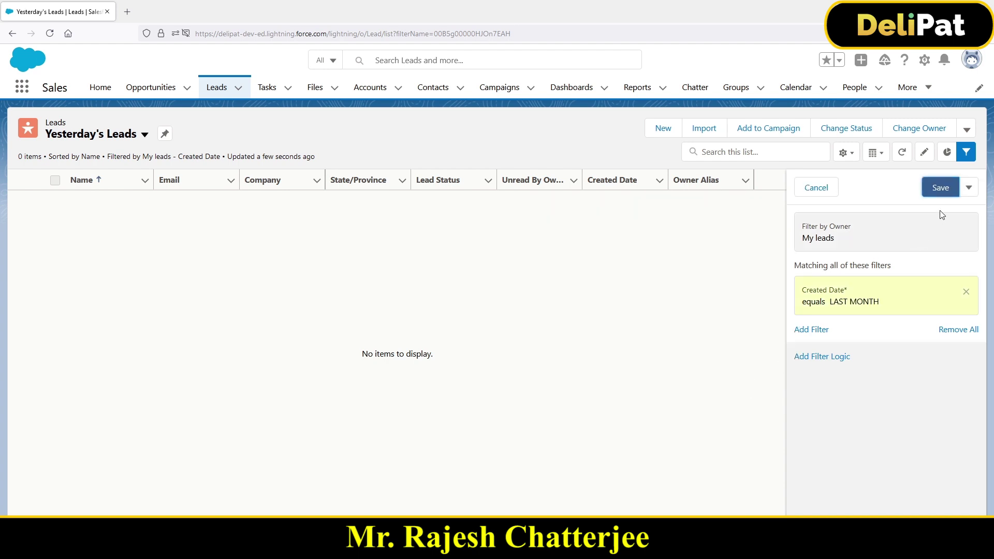
pyautogui.click(941, 189)
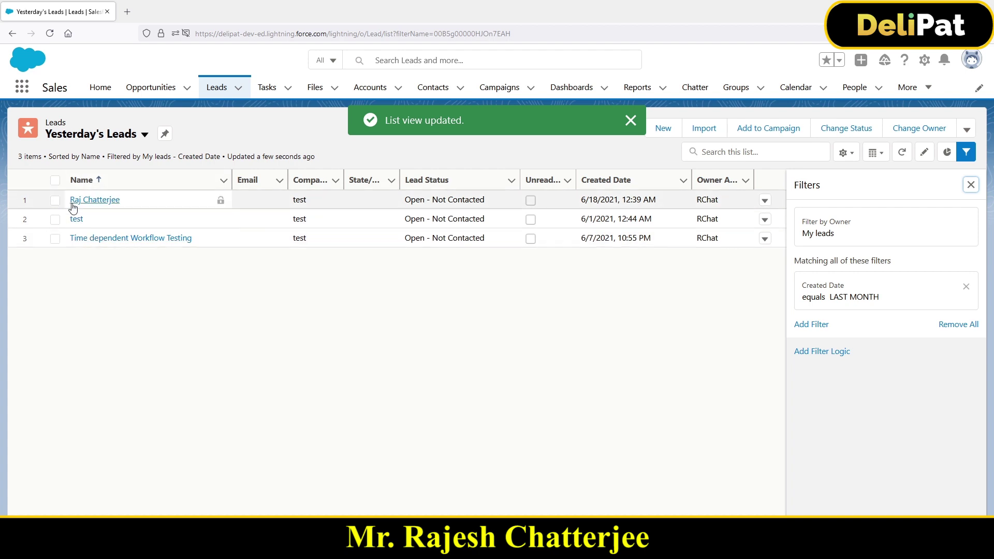
# Step: Change the Created Date filter value to TODAY and save the list view
pyautogui.click(859, 297)
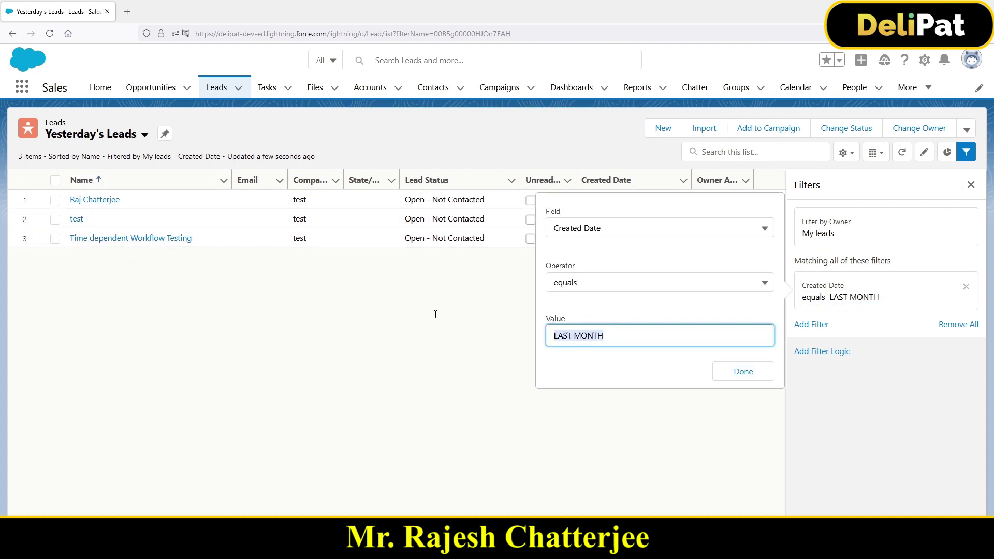
pyautogui.write('TODAY')
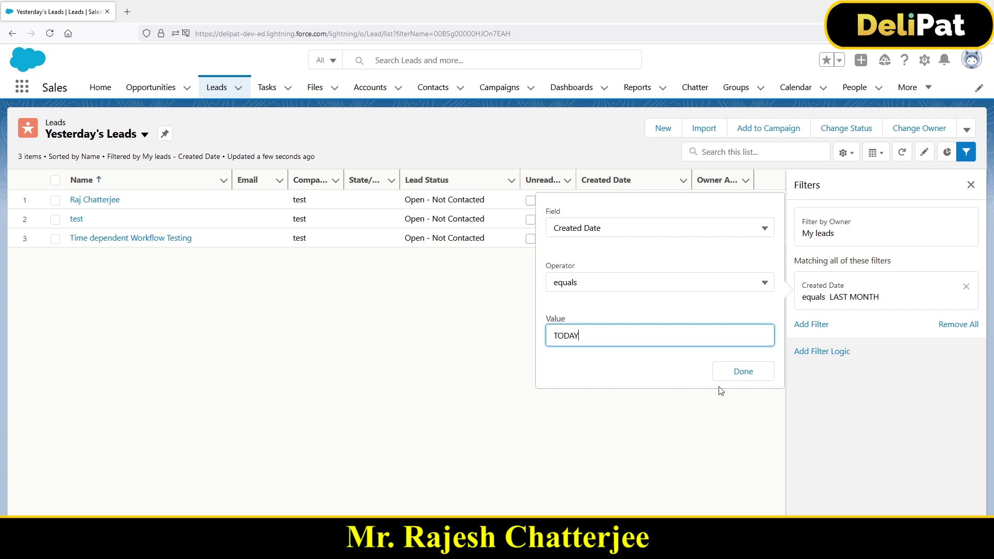
pyautogui.click(730, 377)
pyautogui.click(953, 187)
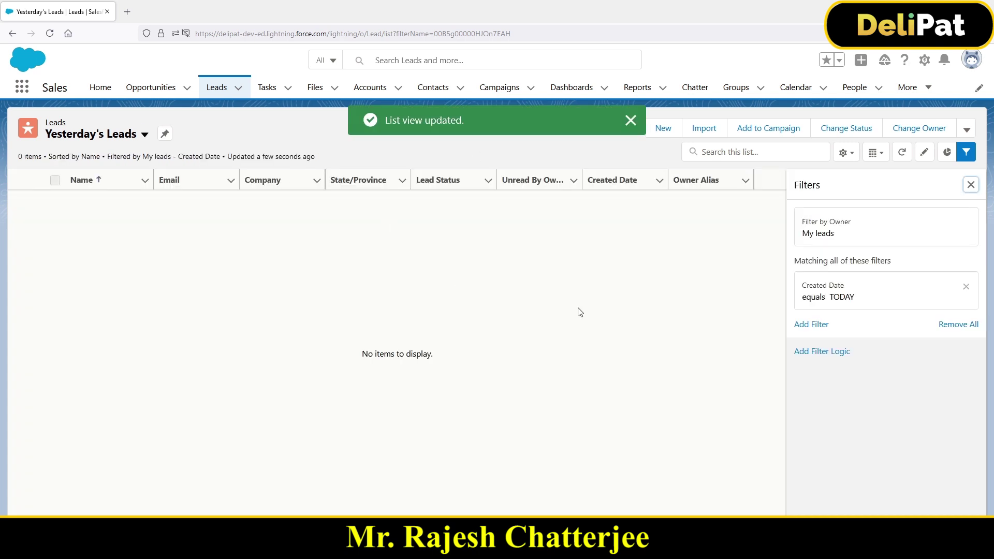
# Step: Set the Created Date filter value back to YESTERDAY and save the list view
pyautogui.click(845, 299)
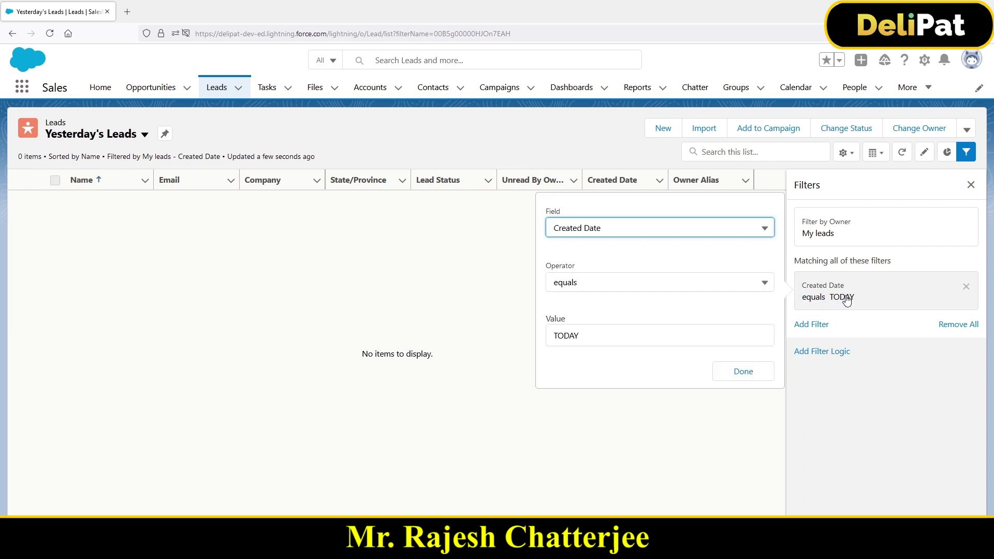
pyautogui.doubleClick(554, 342)
pyautogui.write('YESTERDAY')
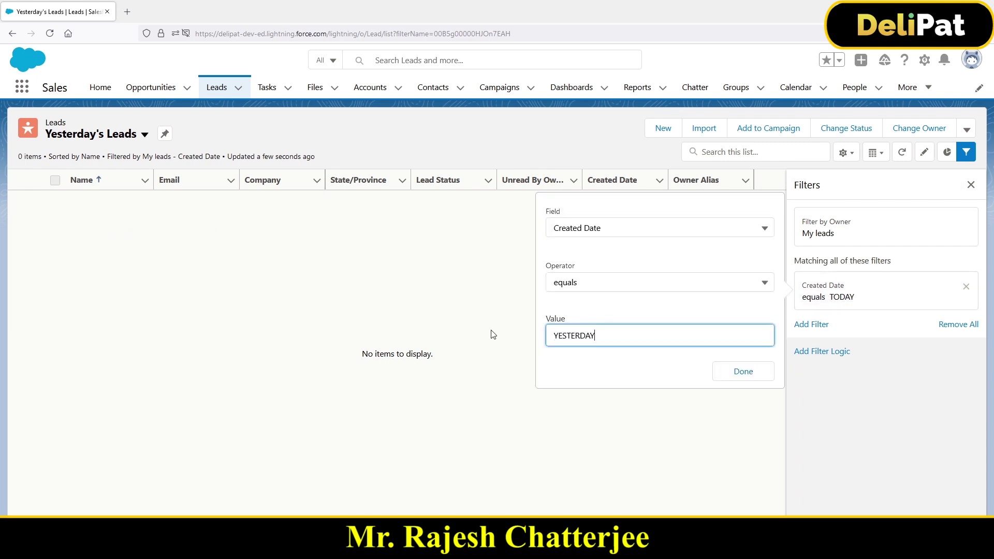
pyautogui.click(753, 376)
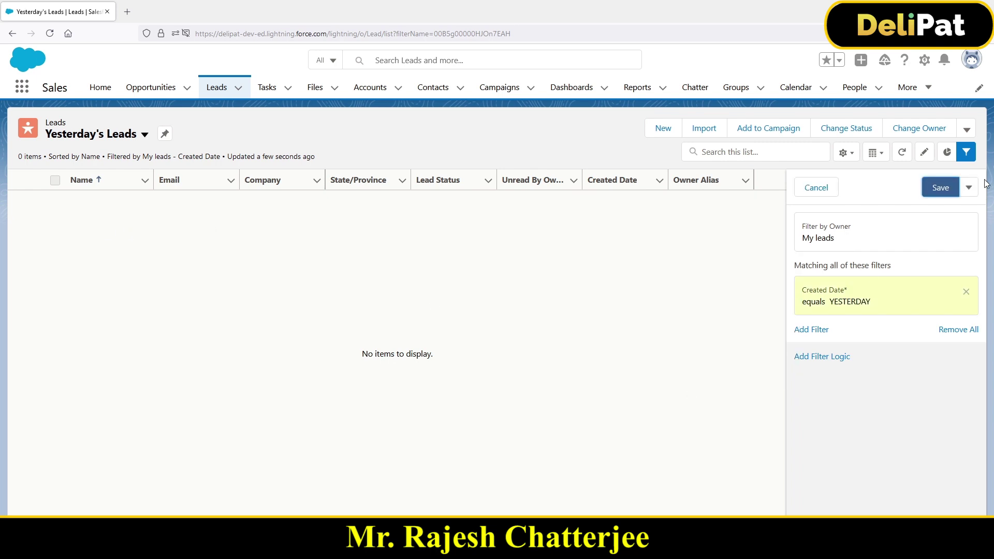
pyautogui.click(941, 187)
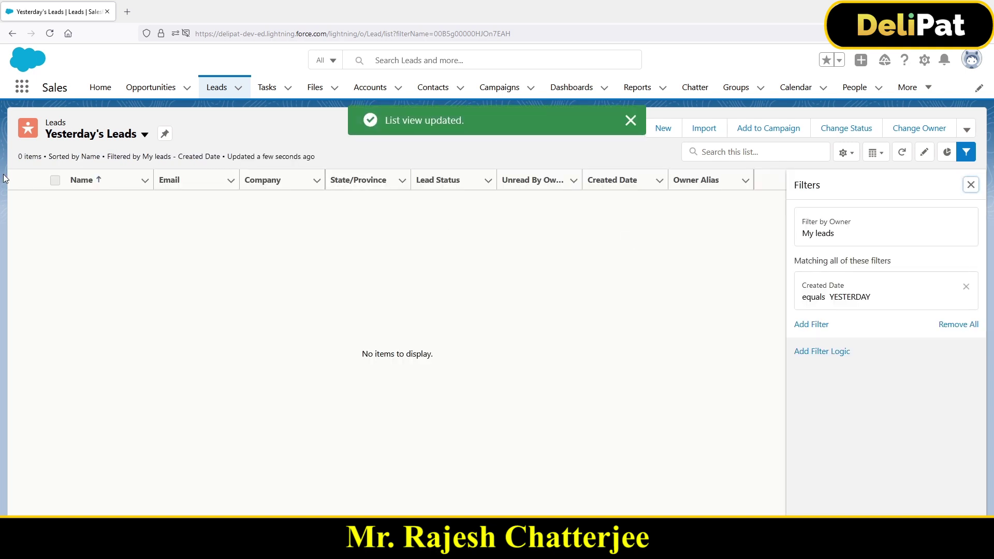
# Step: Pin the Yesterday's Leads list view and check its pinned marking among the lead list views
pyautogui.click(143, 135)
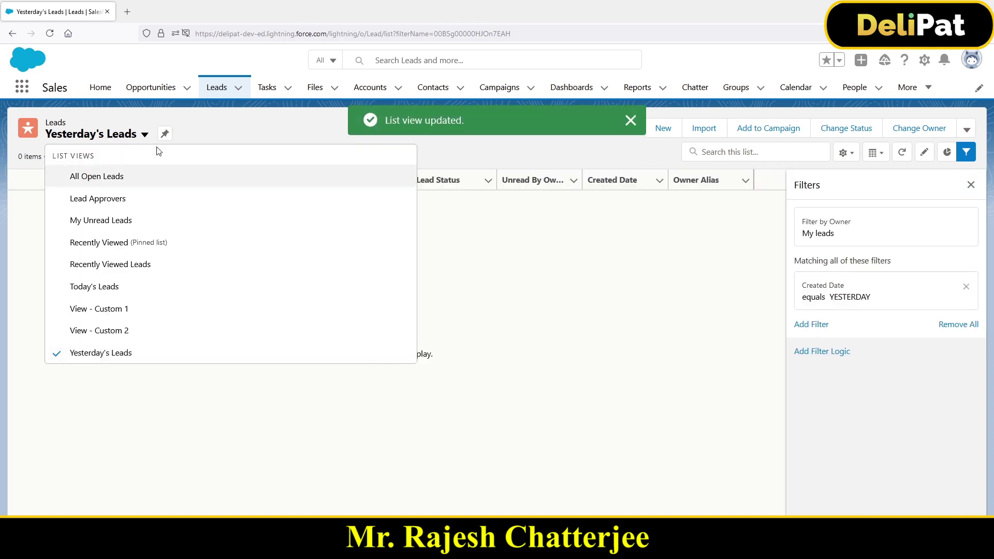
pyautogui.click(165, 135)
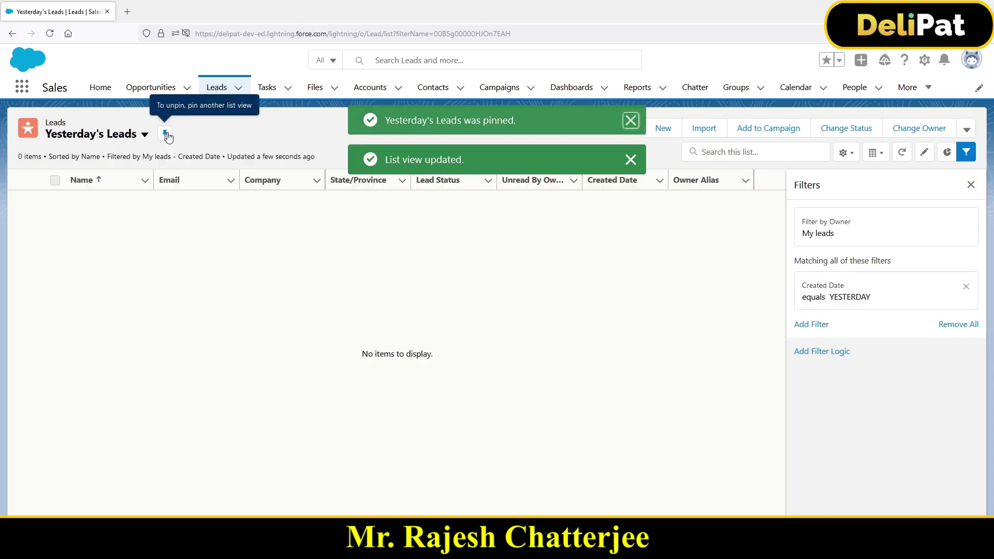
pyautogui.click(117, 144)
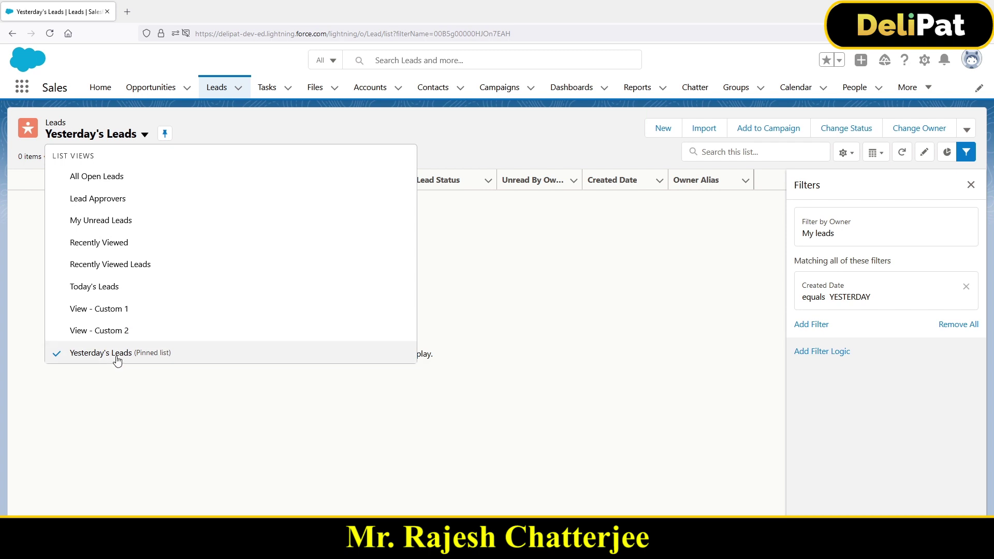
pyautogui.click(164, 136)
pyautogui.click(128, 140)
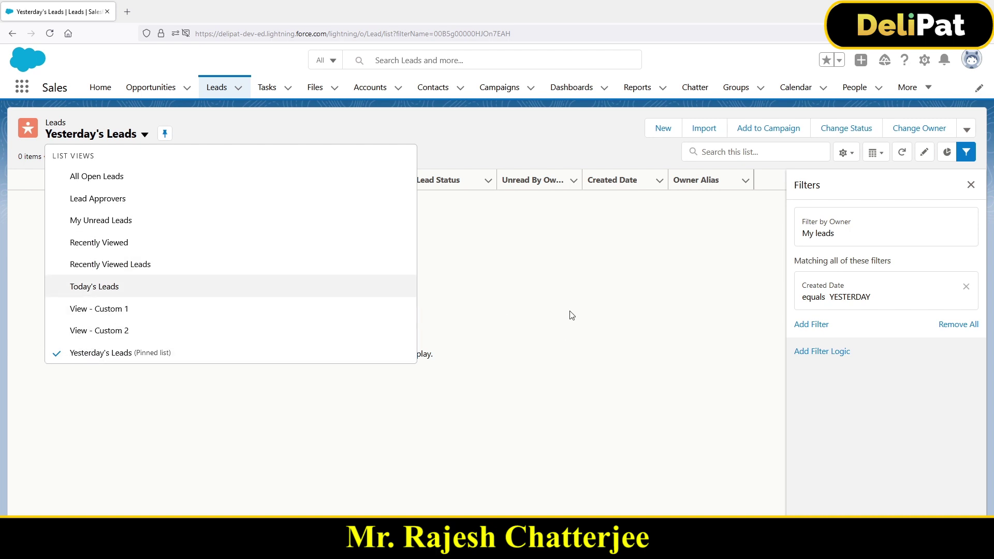
pyautogui.press('Escape')
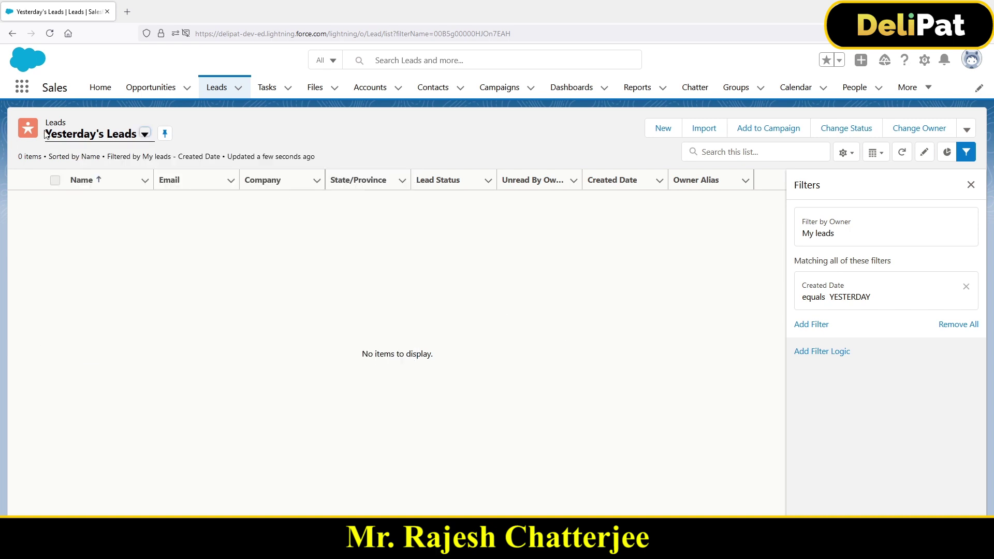
# Step: Review the available list views and list view controls, then open the All Open Leads list view
pyautogui.click(93, 136)
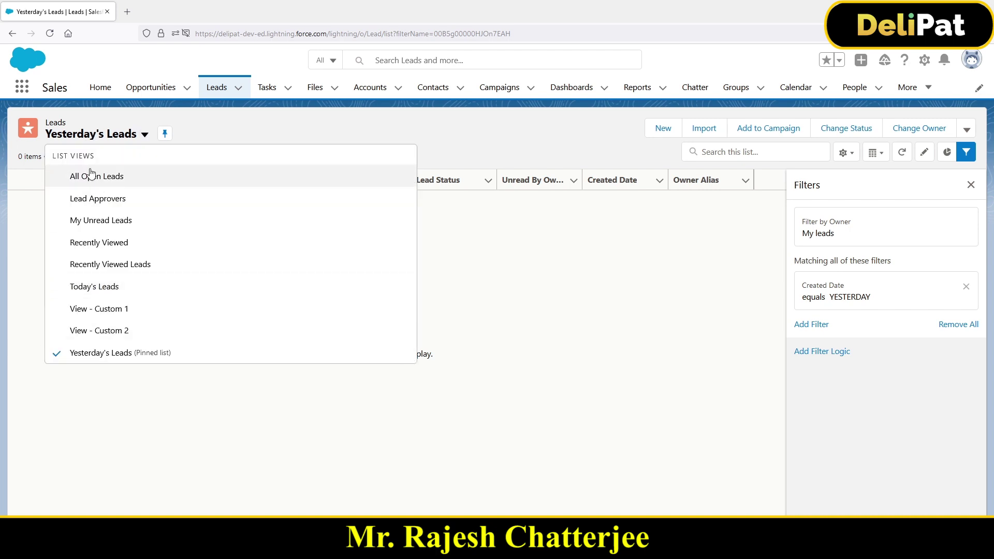
pyautogui.click(846, 152)
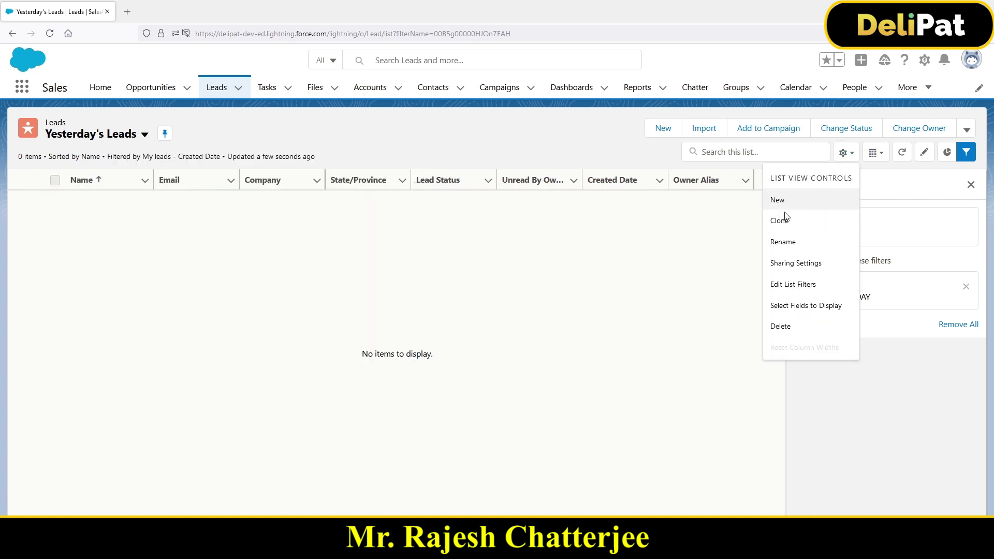
pyautogui.click(111, 136)
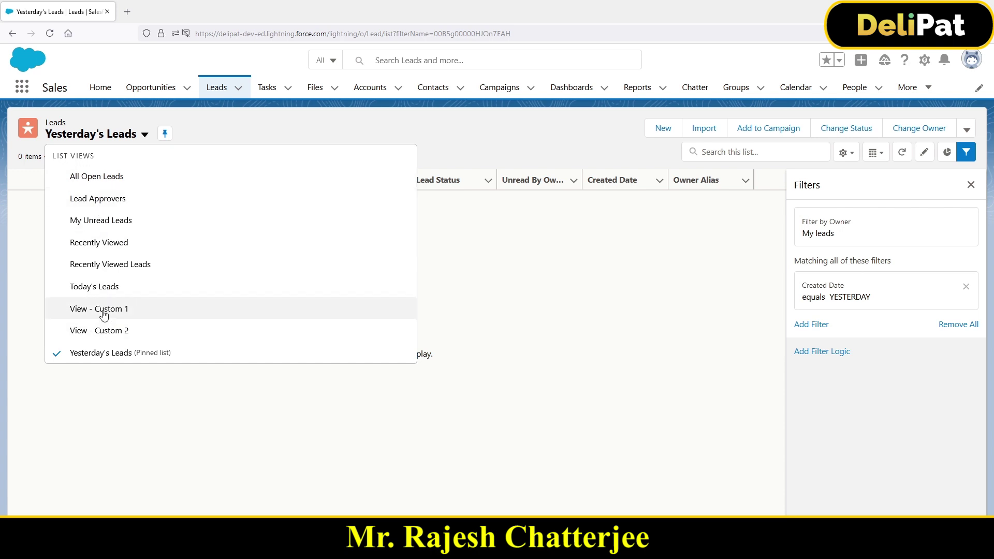
pyautogui.click(106, 179)
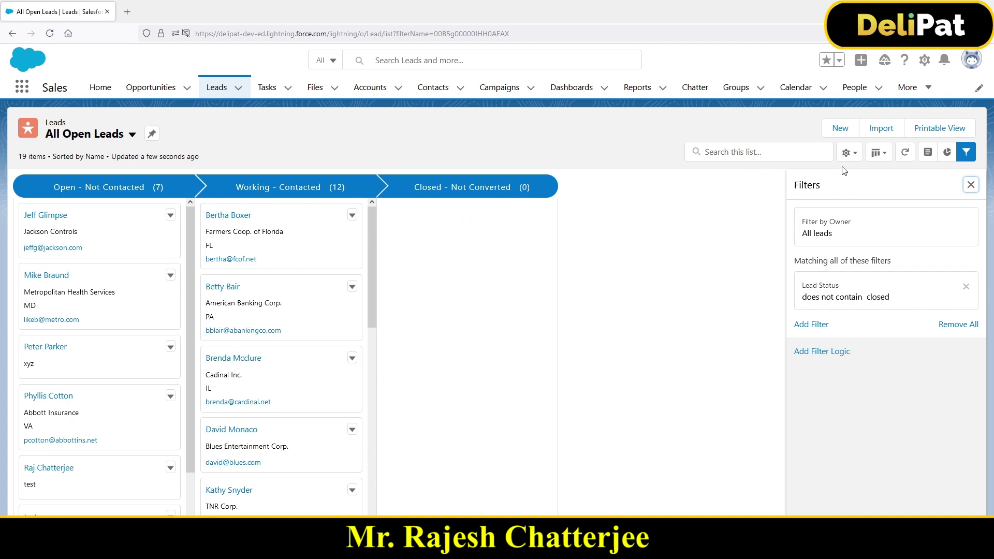
# Step: Review the list view controls and list filters of All Open Leads, then hide the filters
pyautogui.click(849, 152)
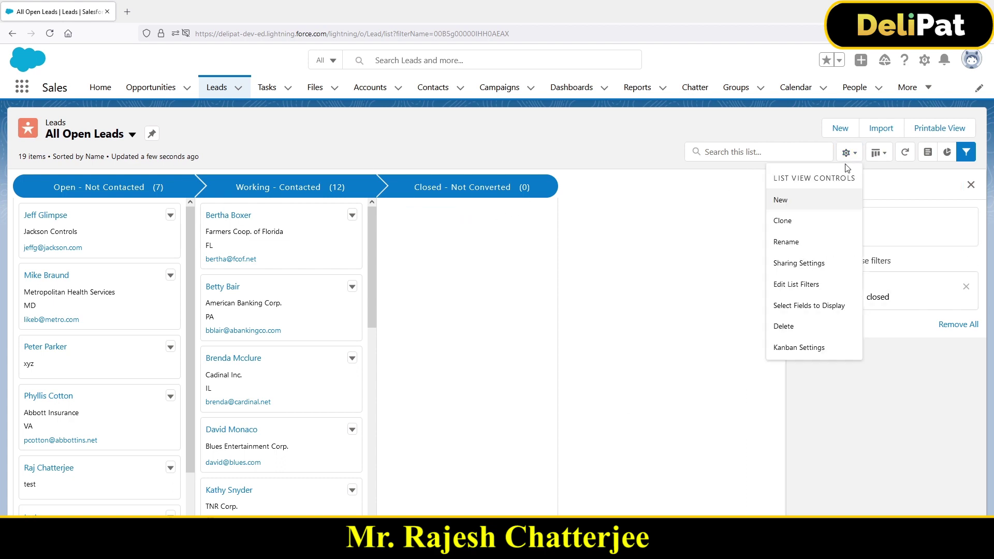
pyautogui.click(806, 288)
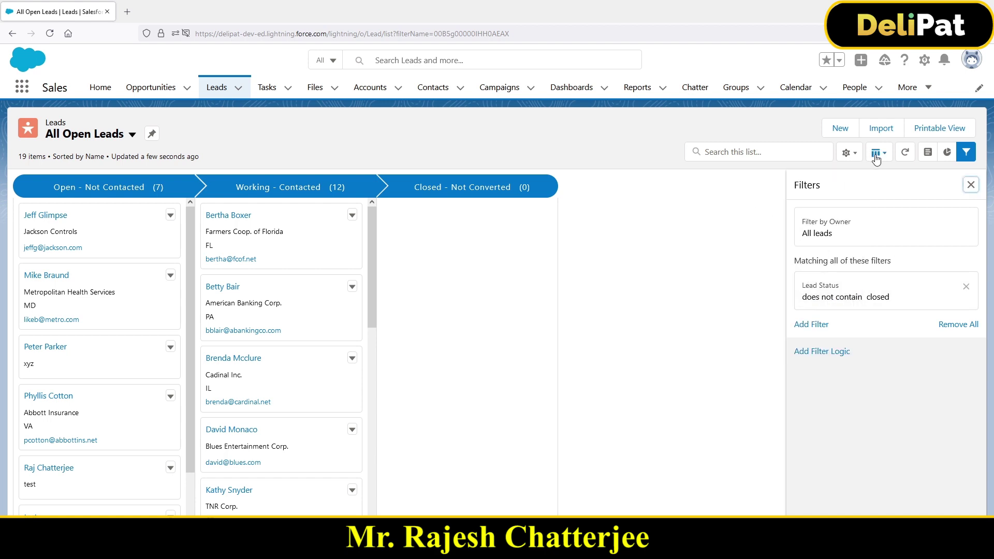
pyautogui.click(965, 152)
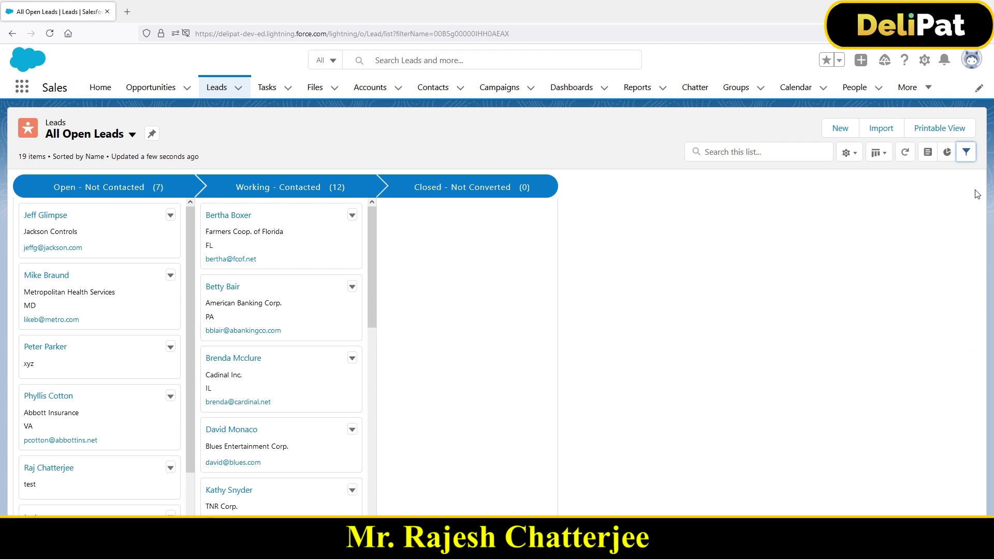
# Step: Show the charts for All Open Leads and change the list's display from Kanban to Table
pyautogui.click(947, 152)
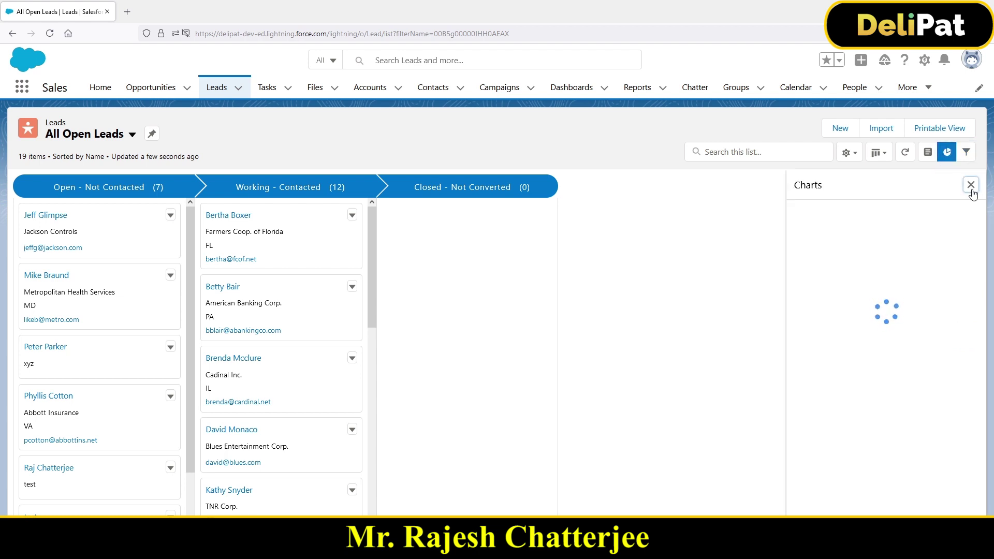
pyautogui.click(883, 154)
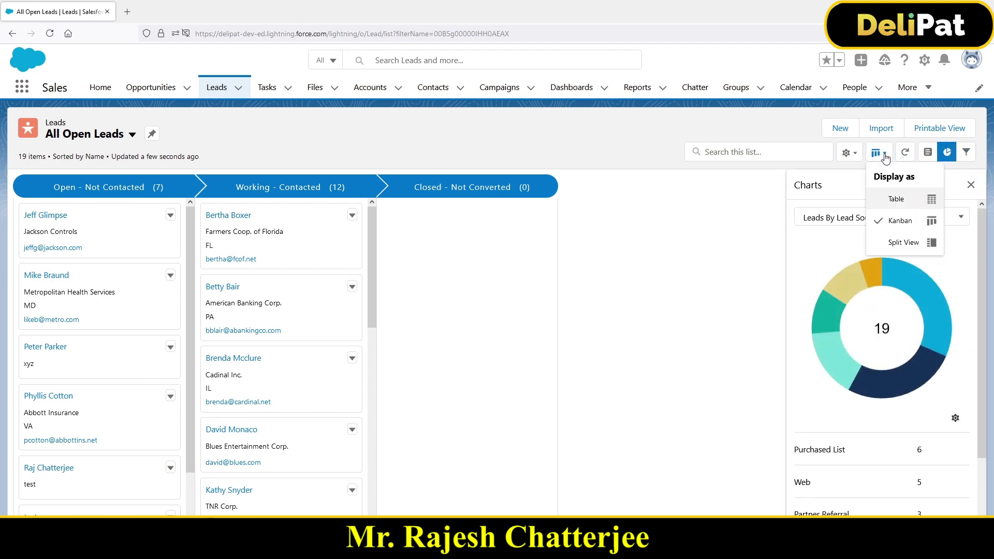
pyautogui.click(899, 200)
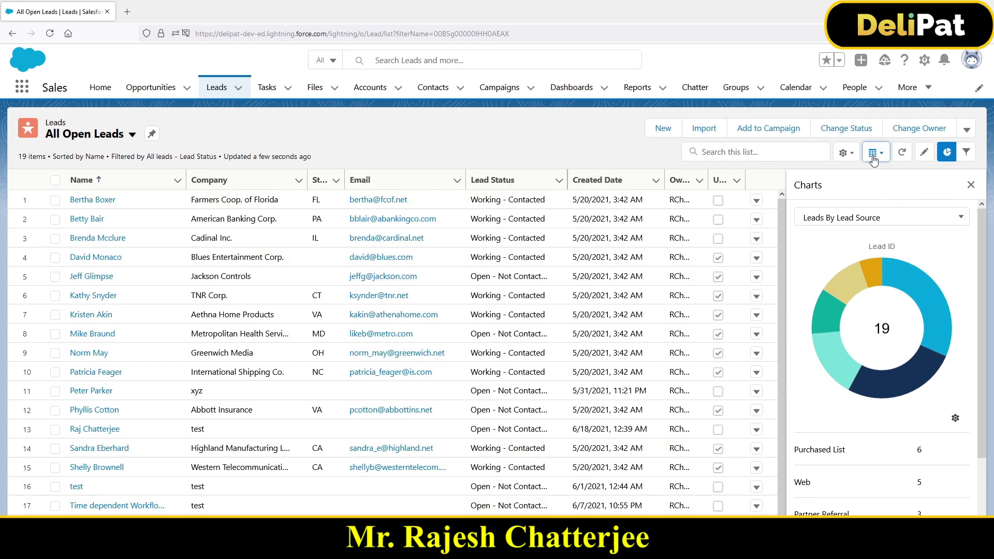
# Step: Try the Split View display for All Open Leads, then return the list to the Table display
pyautogui.click(875, 155)
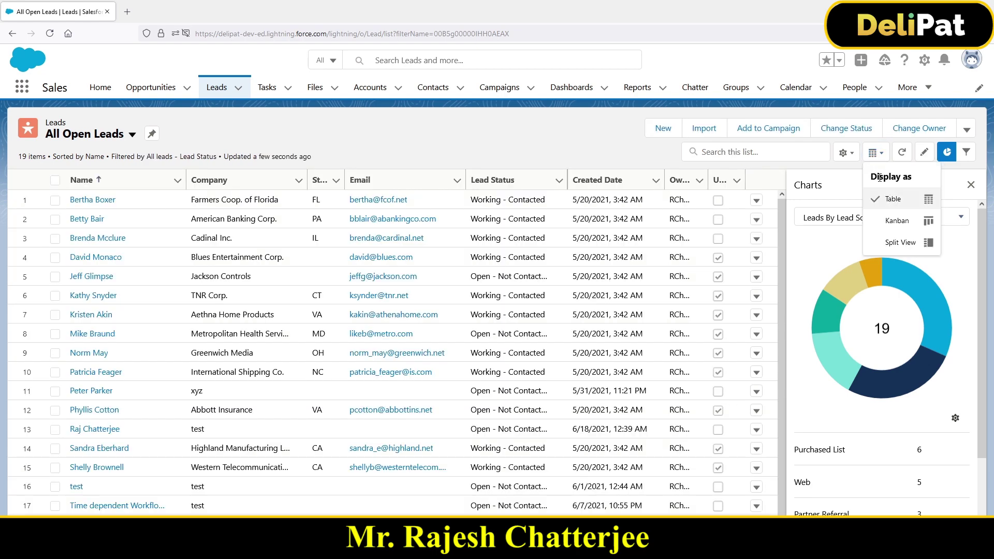
pyautogui.click(900, 242)
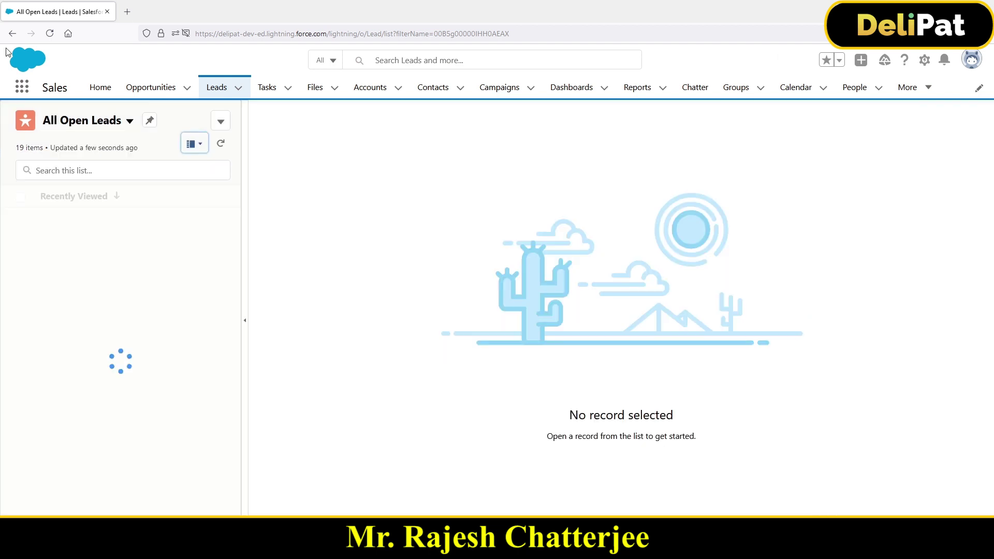
pyautogui.click(196, 145)
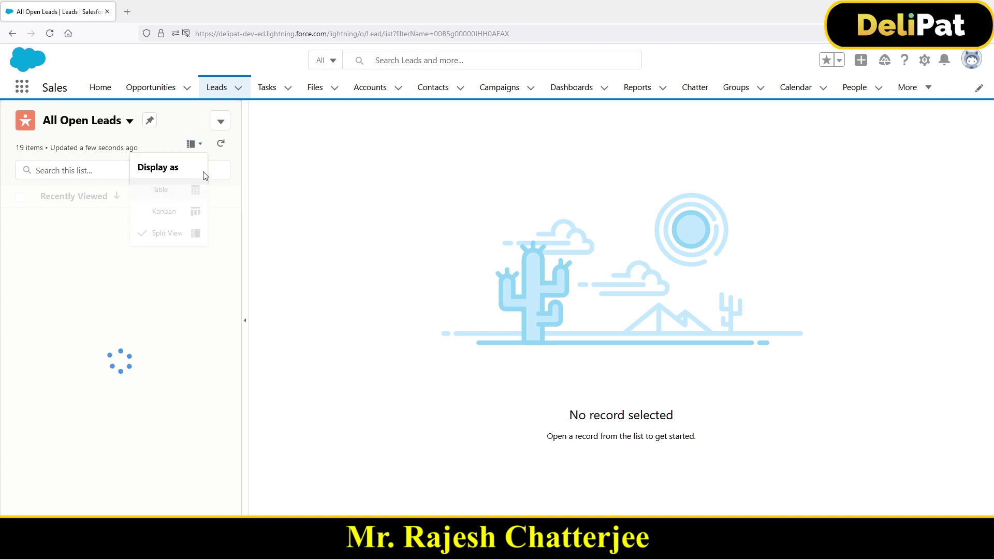
pyautogui.click(166, 192)
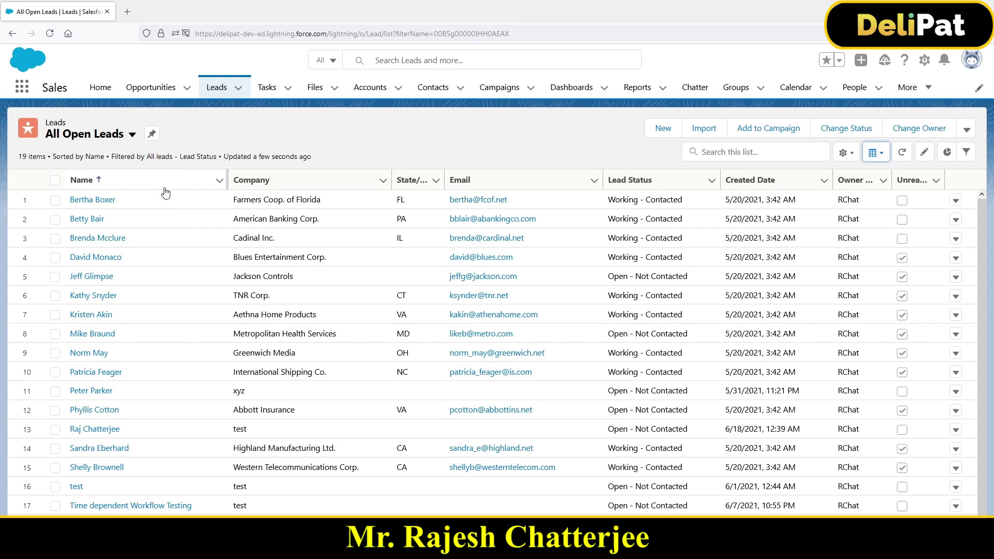